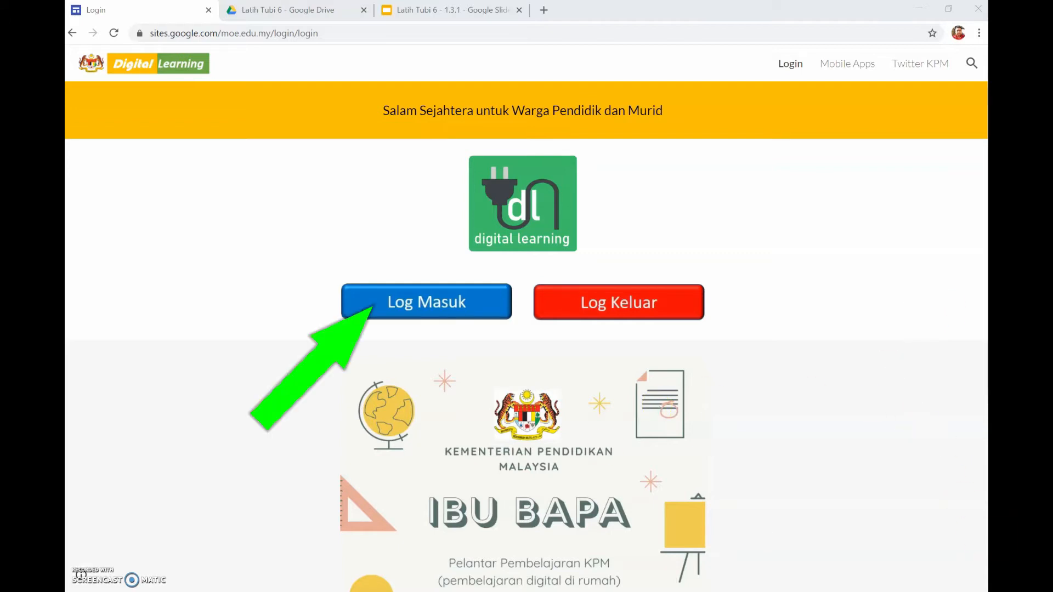
Log in to the Digital Learning portal with the teacher's account and open the Guru menu.
click(434, 302)
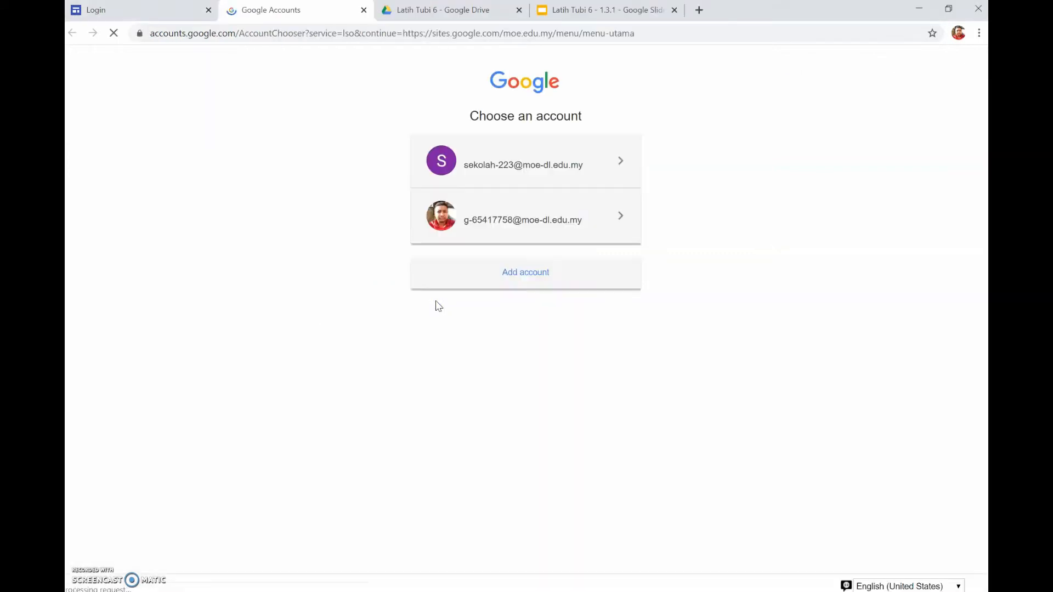
click(535, 217)
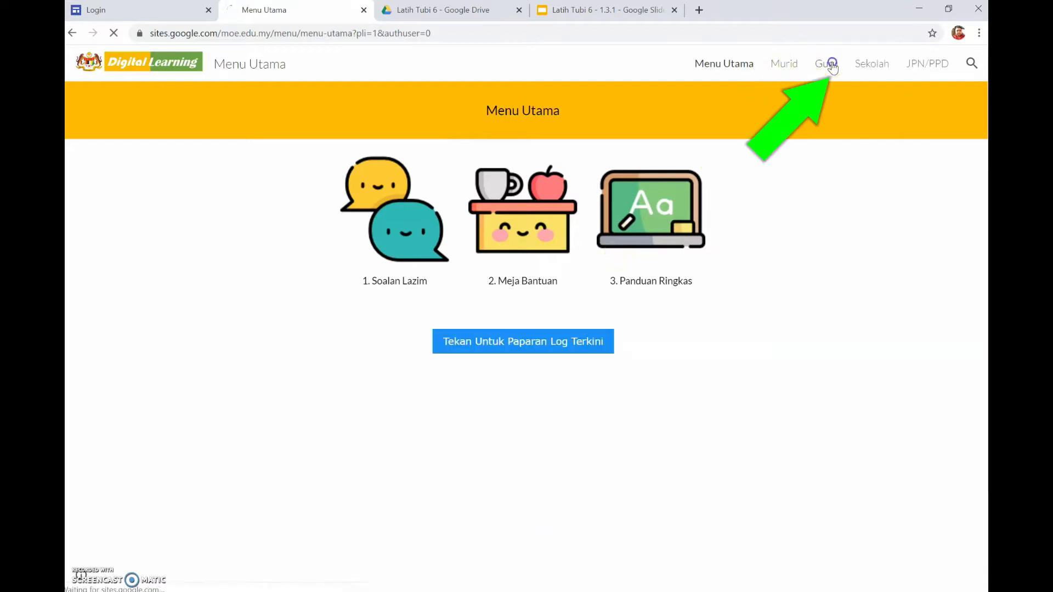
click(827, 65)
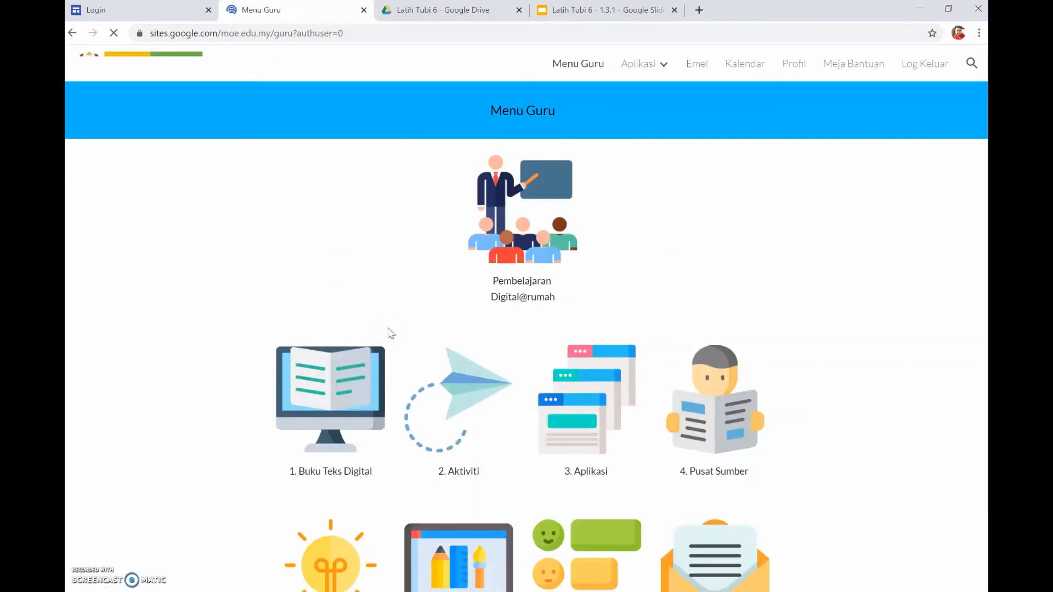
Open Google Classroom from the portal's Aktiviti page.
click(452, 422)
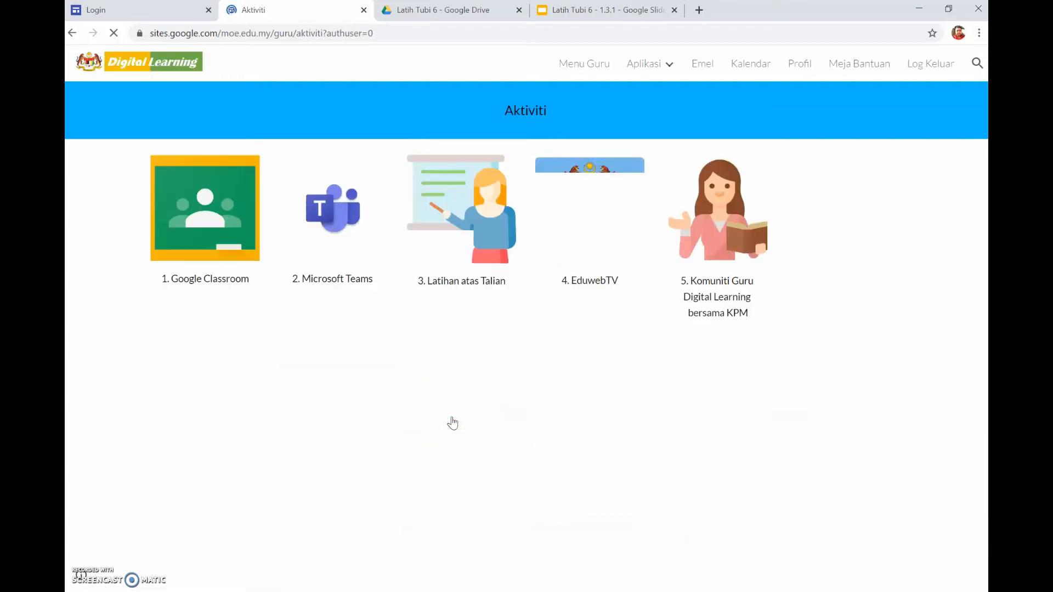
click(206, 212)
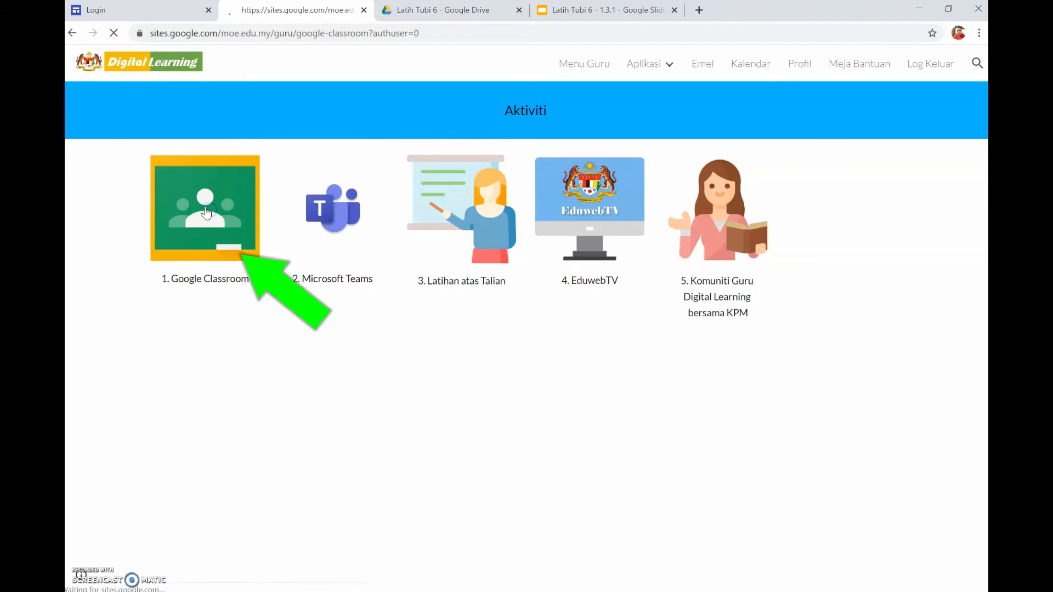
click(430, 332)
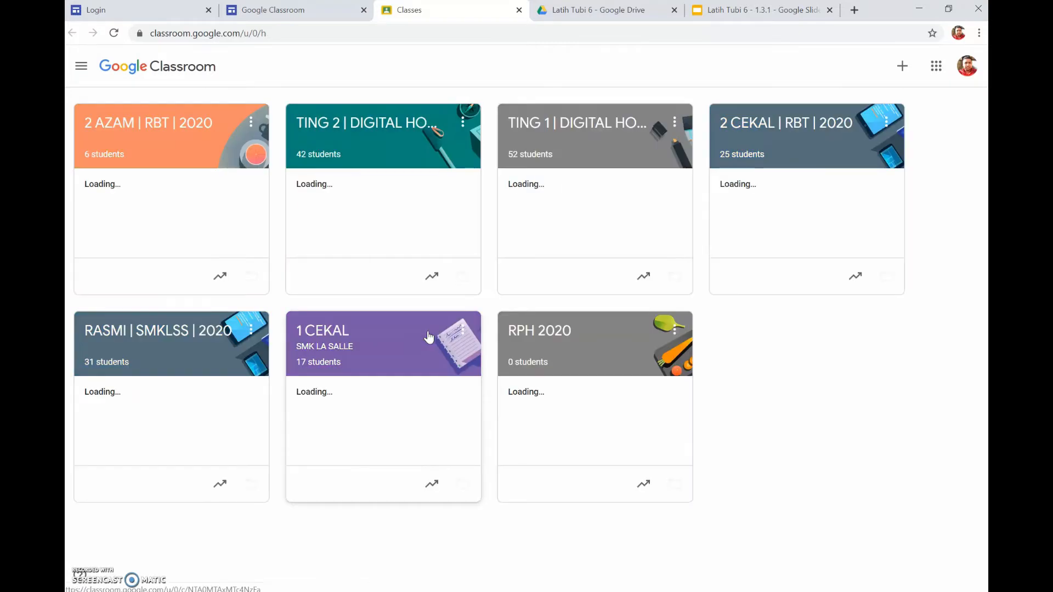
Start a new assignment in the classwork of the TING 2 | DIGITAL HOMEWORK | 2020 class.
click(366, 139)
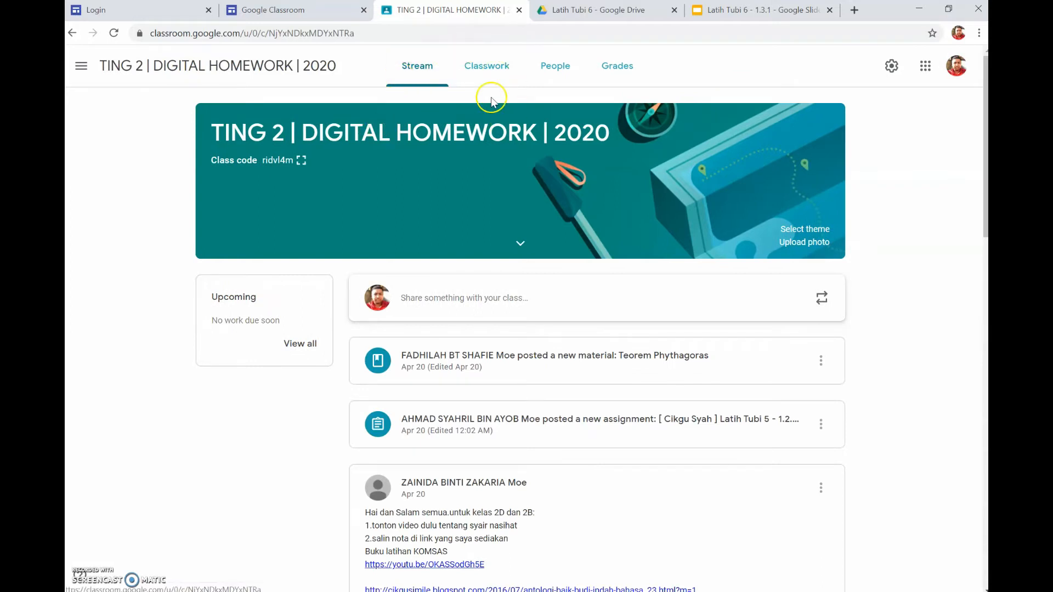
click(486, 75)
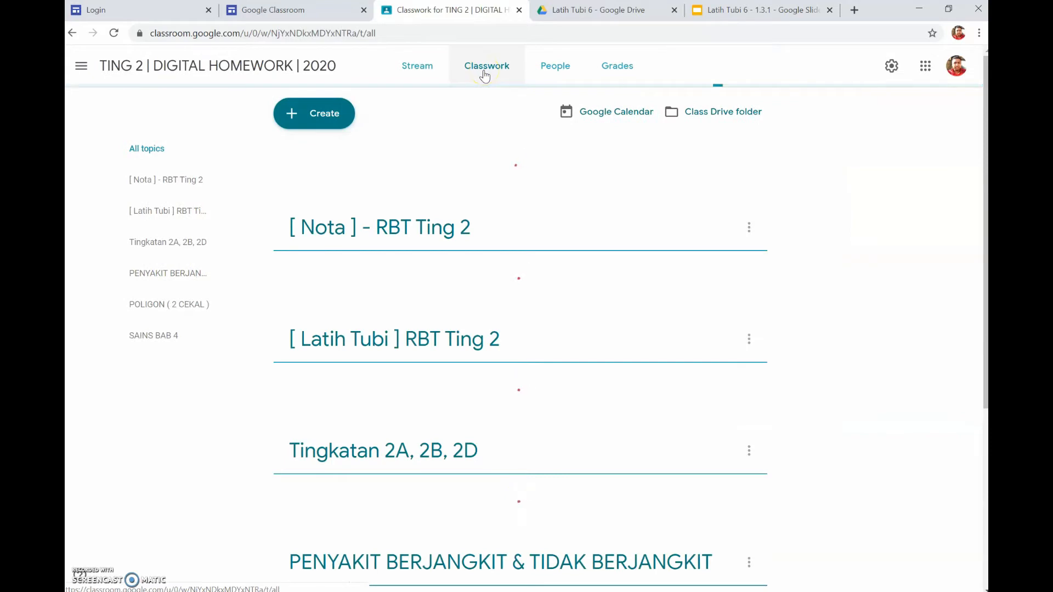
click(312, 112)
click(338, 155)
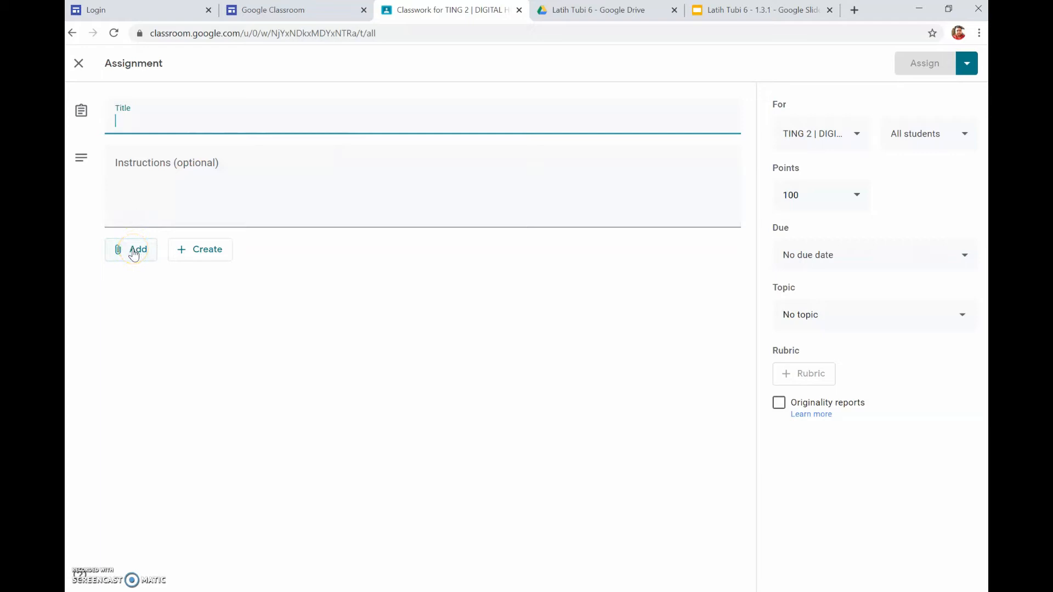
Enter TAJUK as the assignment title and ARAHAN as its instructions, and show the options for adding an attachment.
text(TAJUK)
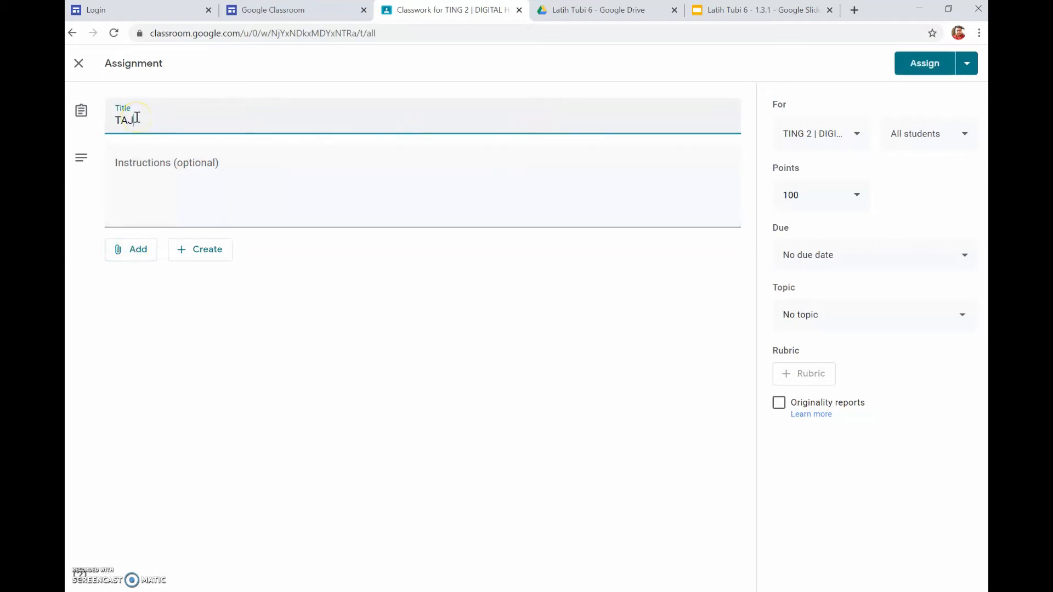
click(152, 175)
text(ARAHAN)
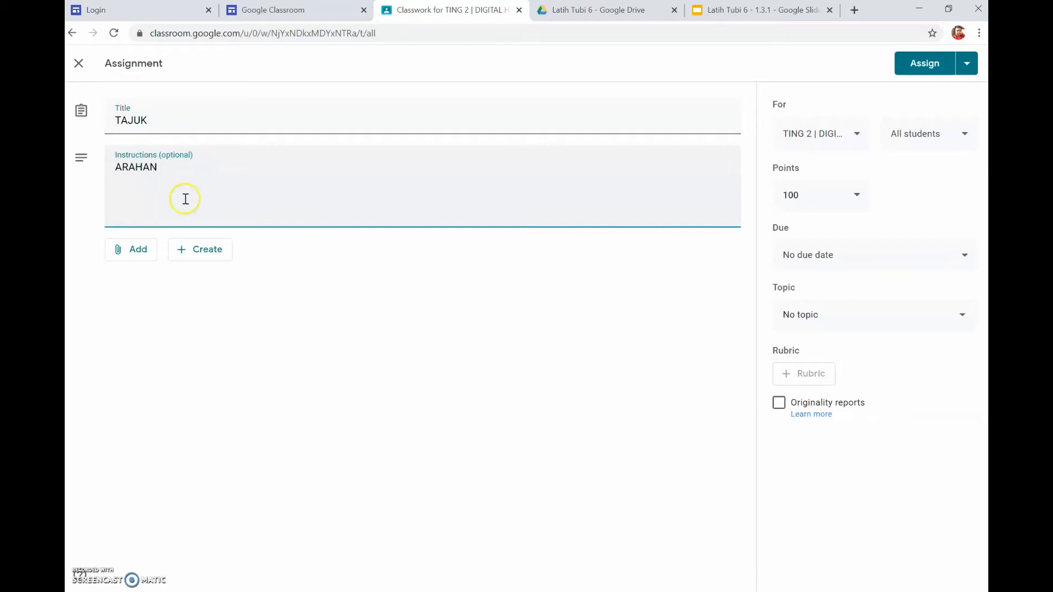
click(141, 250)
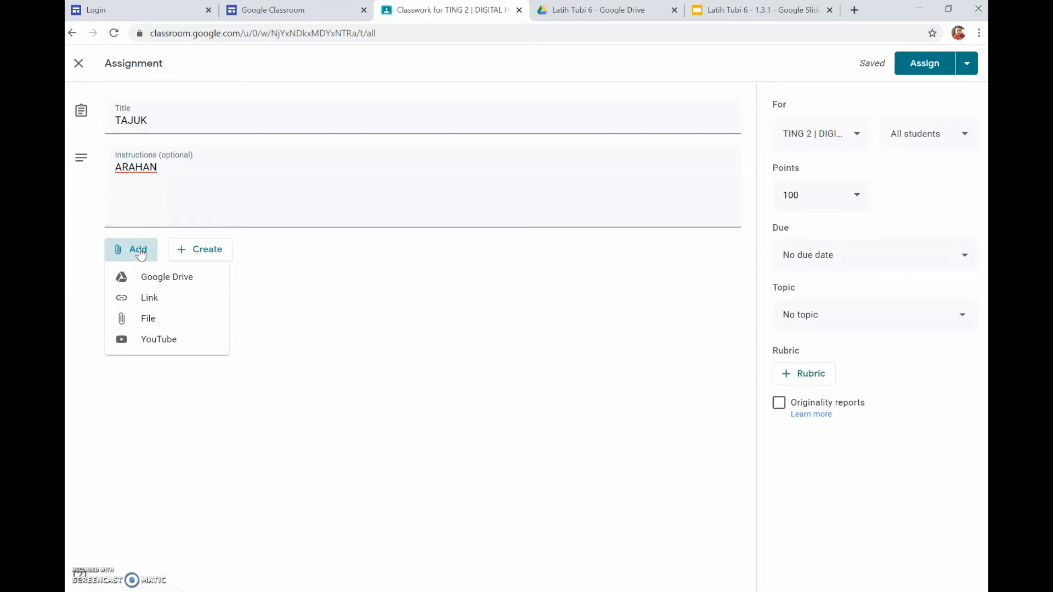
click(191, 284)
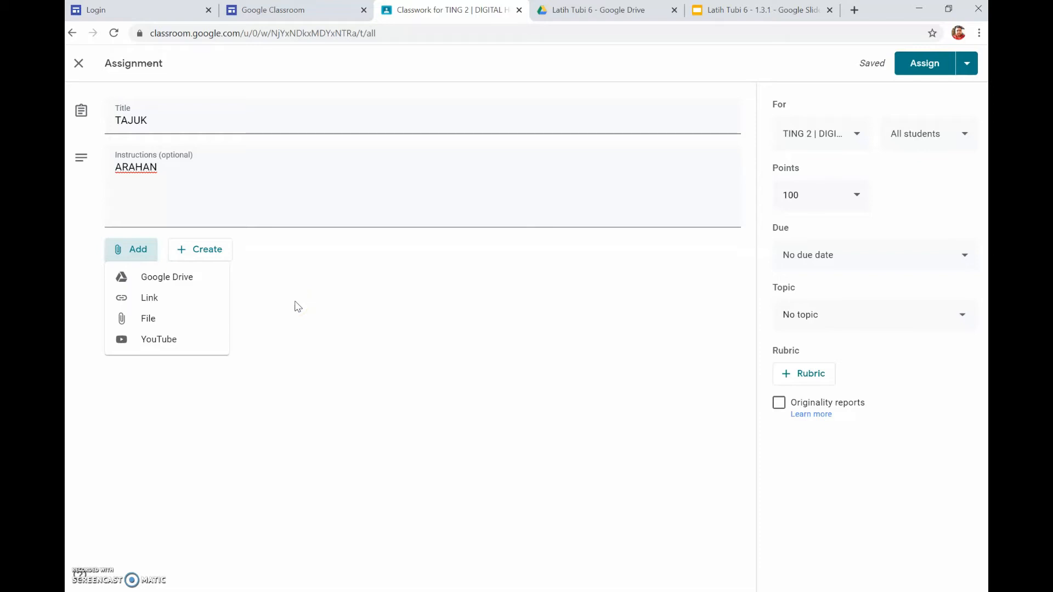
Switch to Google Drive and open the Latih Tubi 7 folder inside Kerja Rumah - COVID-19.
click(565, 8)
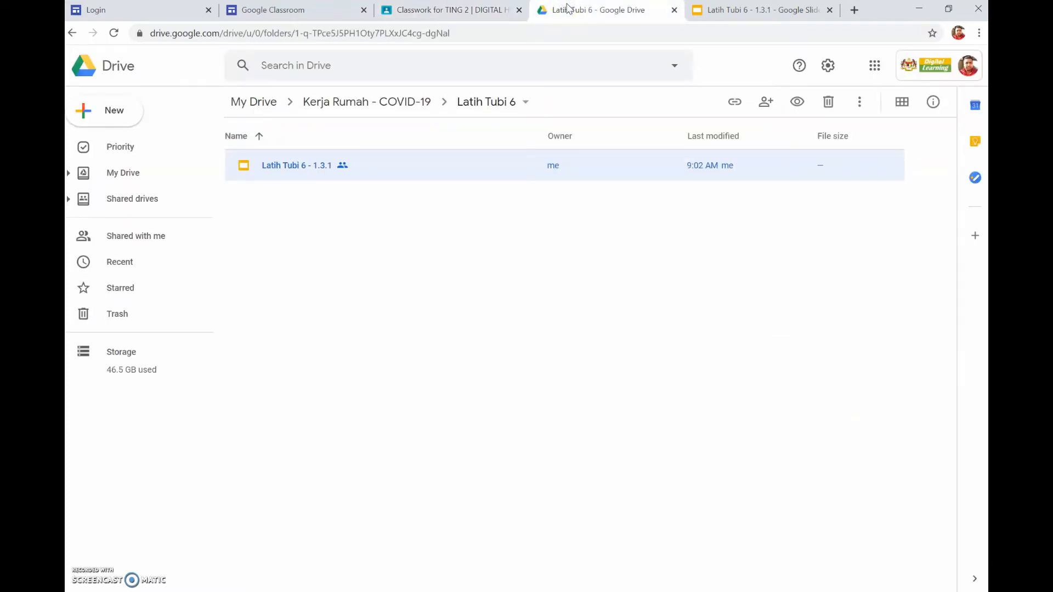
click(256, 106)
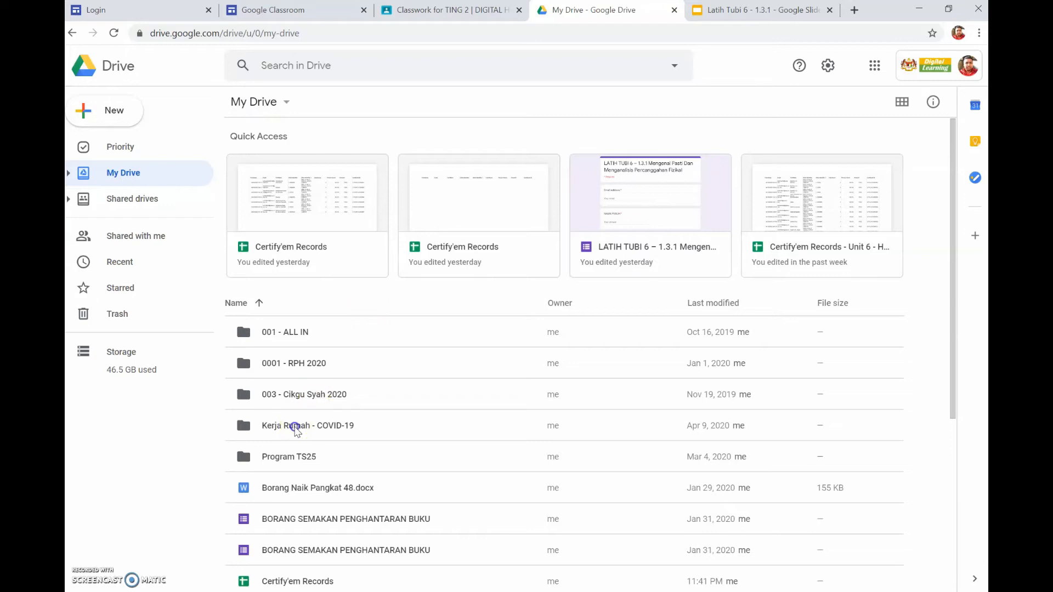
double_click(294, 427)
double_click(282, 261)
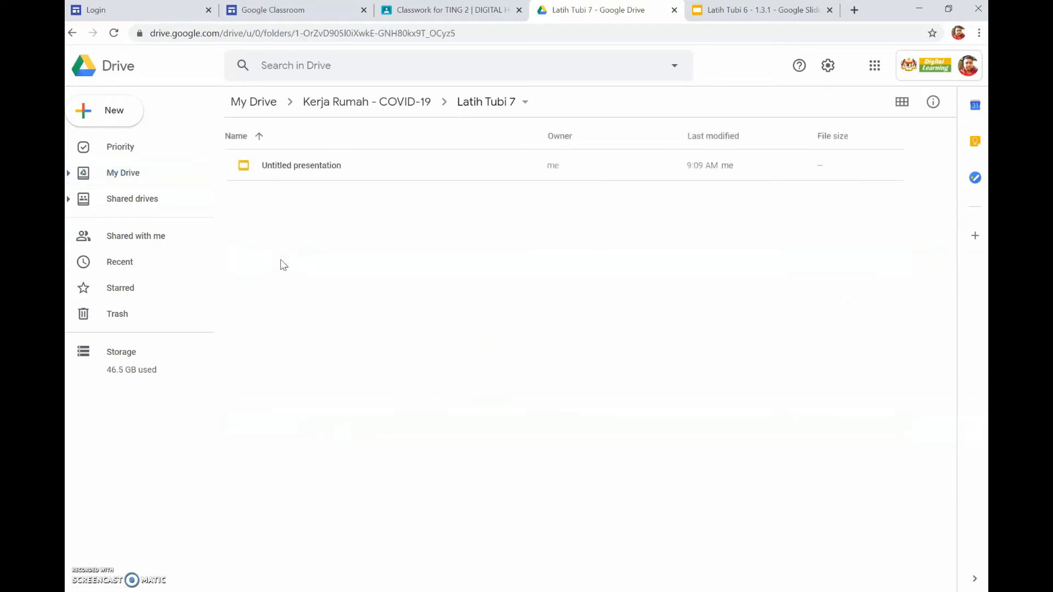
Create a new Google Slides presentation in the Latih Tubi 7 folder and dismiss the theme choices.
click(105, 113)
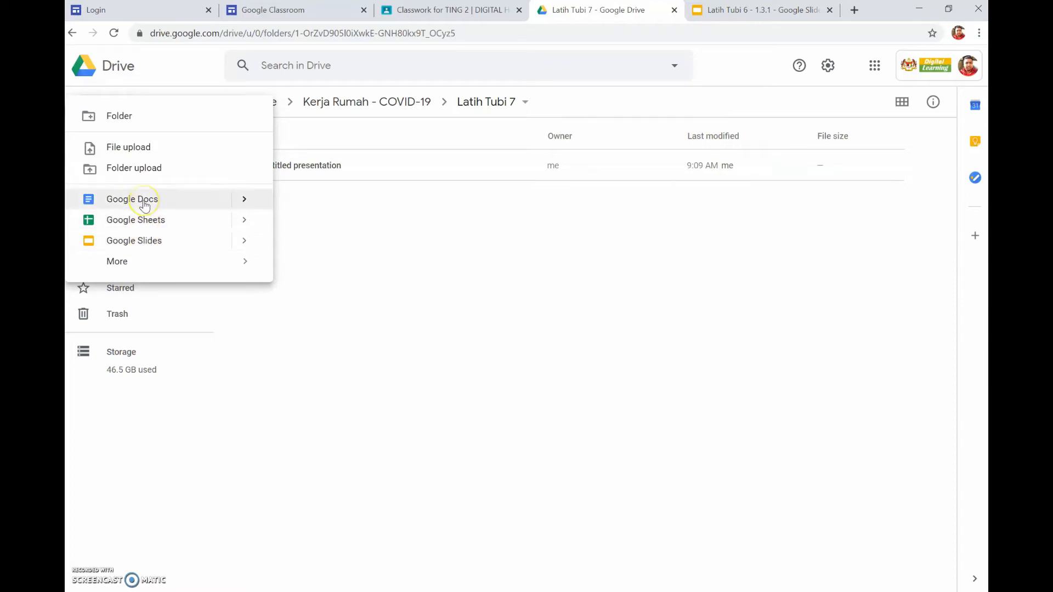
mouse_move(143, 265)
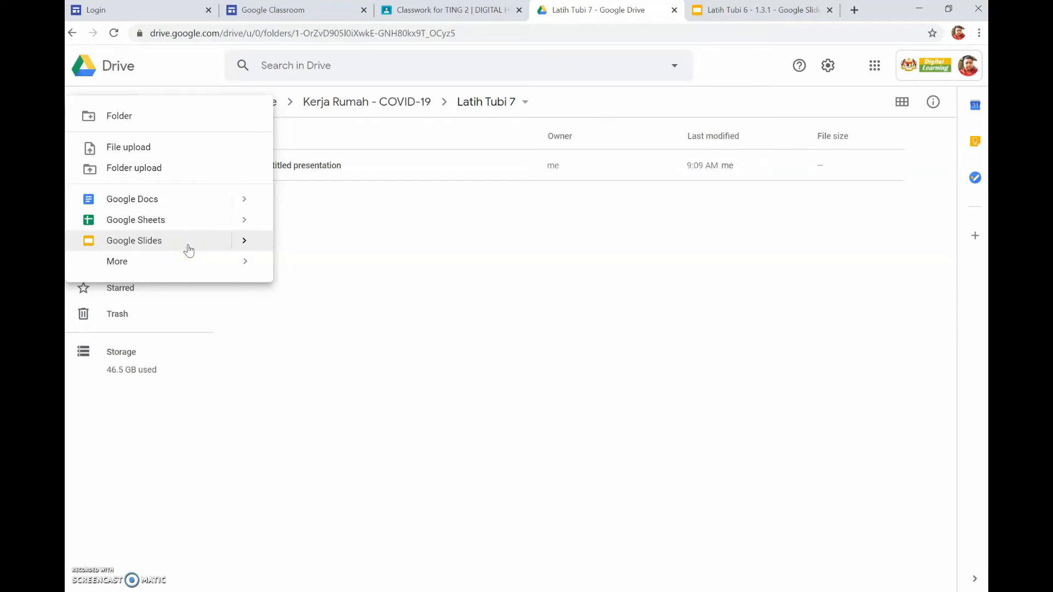
click(188, 250)
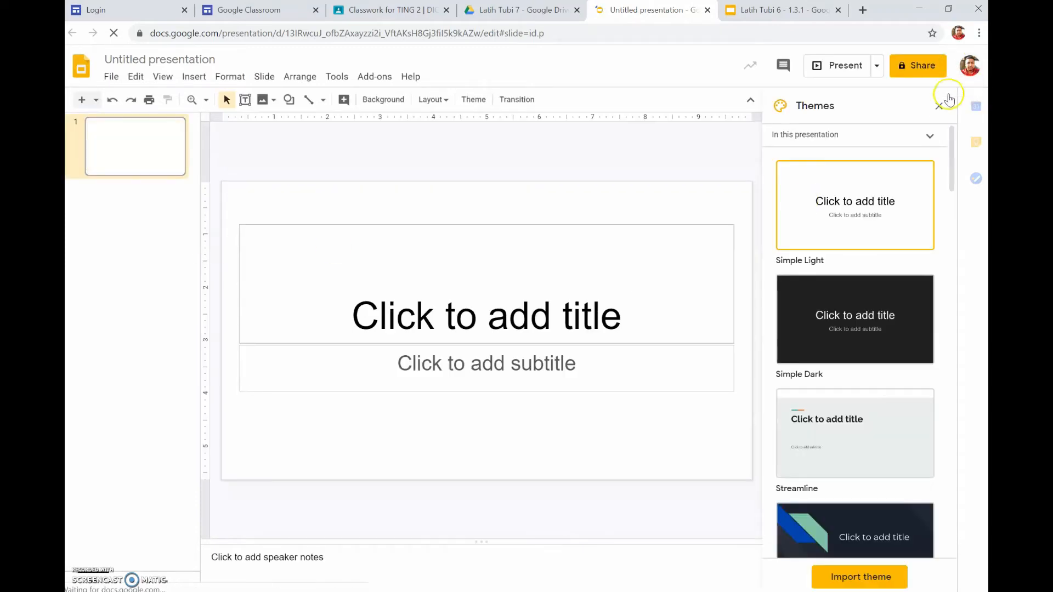
click(941, 107)
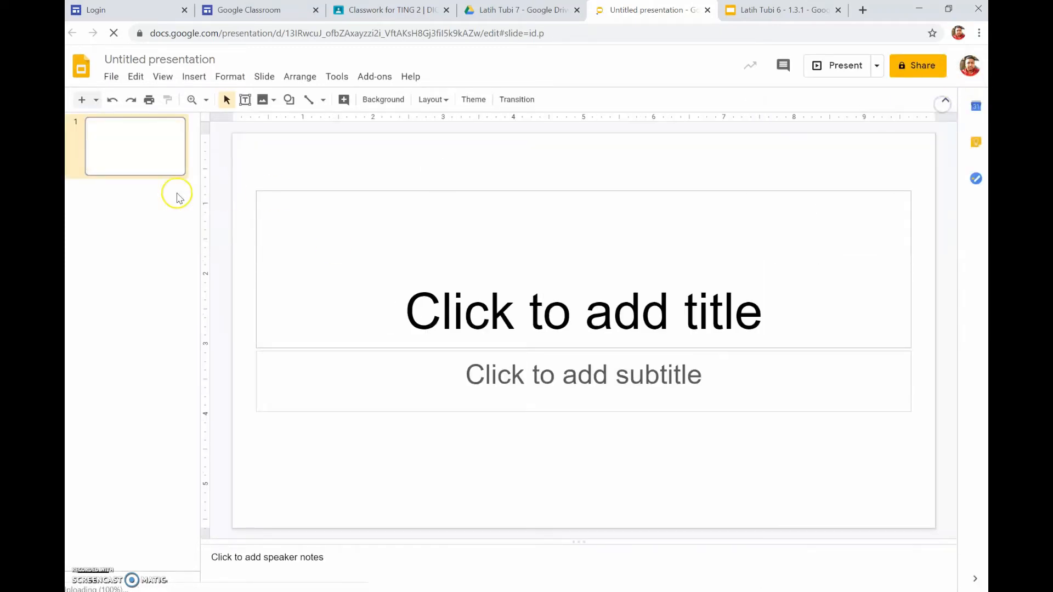
Apply the Blank layout to the first slide.
right_click(146, 139)
mouse_move(269, 364)
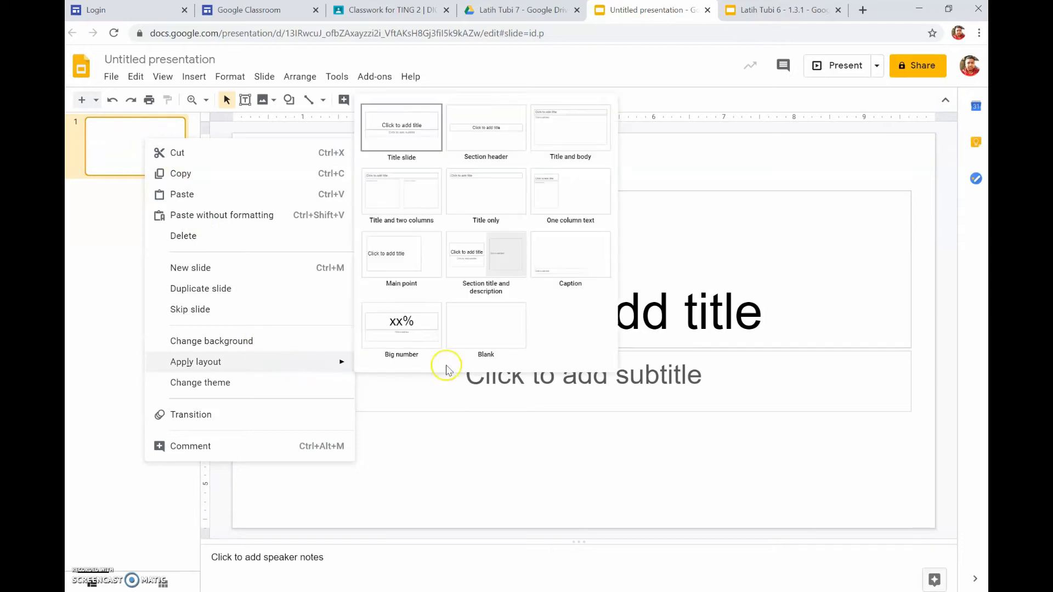
click(498, 328)
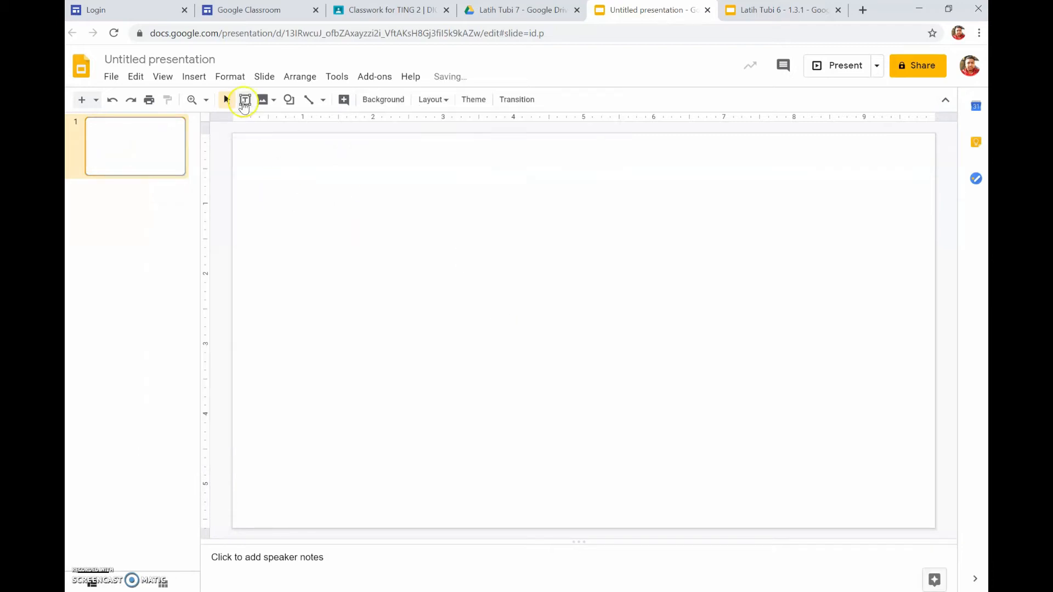
Insert a wide text box along the slide's upper edge reading "LATIH TUBI 7 - PERCANGGAHAN FIZIKAL".
click(193, 78)
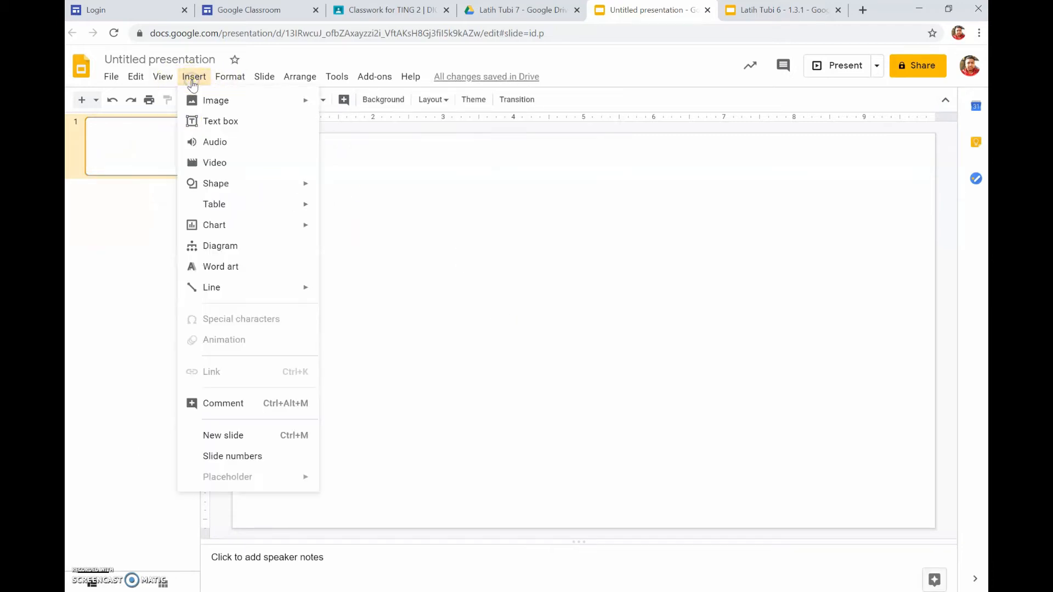
click(213, 123)
drag(274, 151, 898, 194)
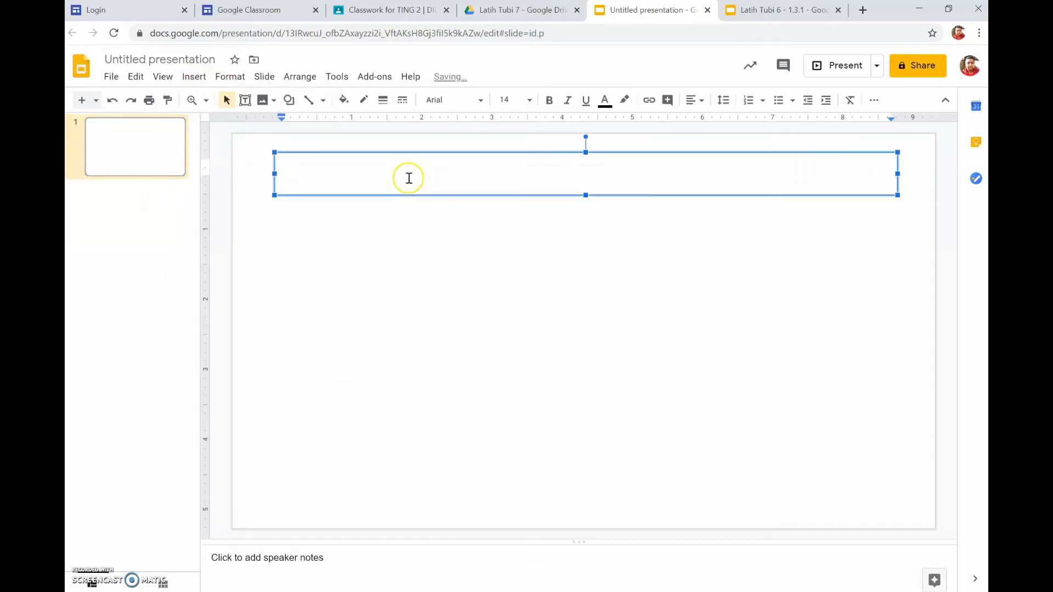
text(LATIH TU)
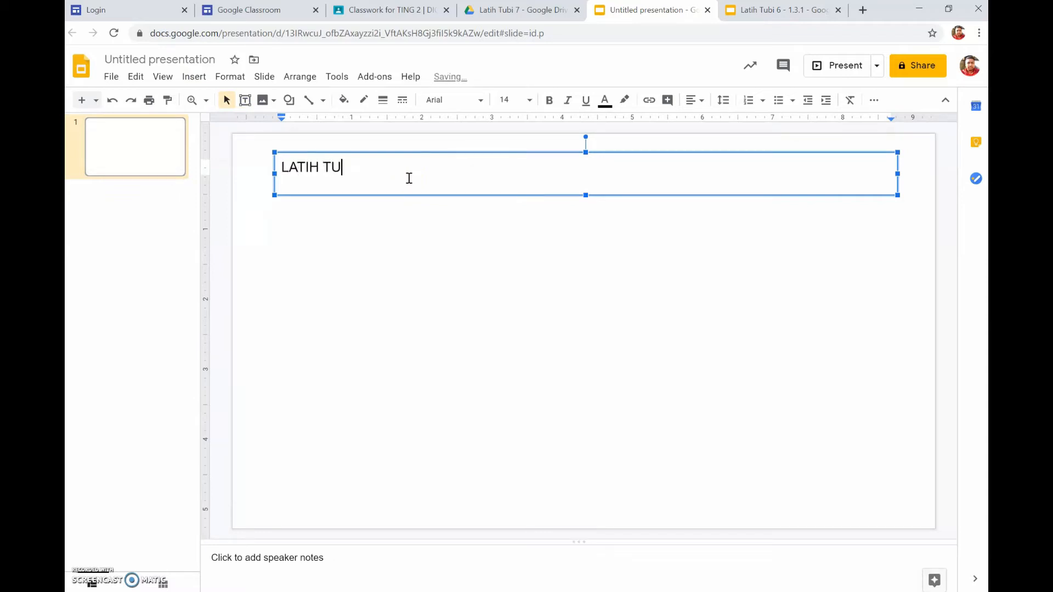
text(BI 7 - P[ER)
key(BackSpace)
key(BackSpace)
key(BackSpace)
text(ERCANGGAHAN FIZIKAL)
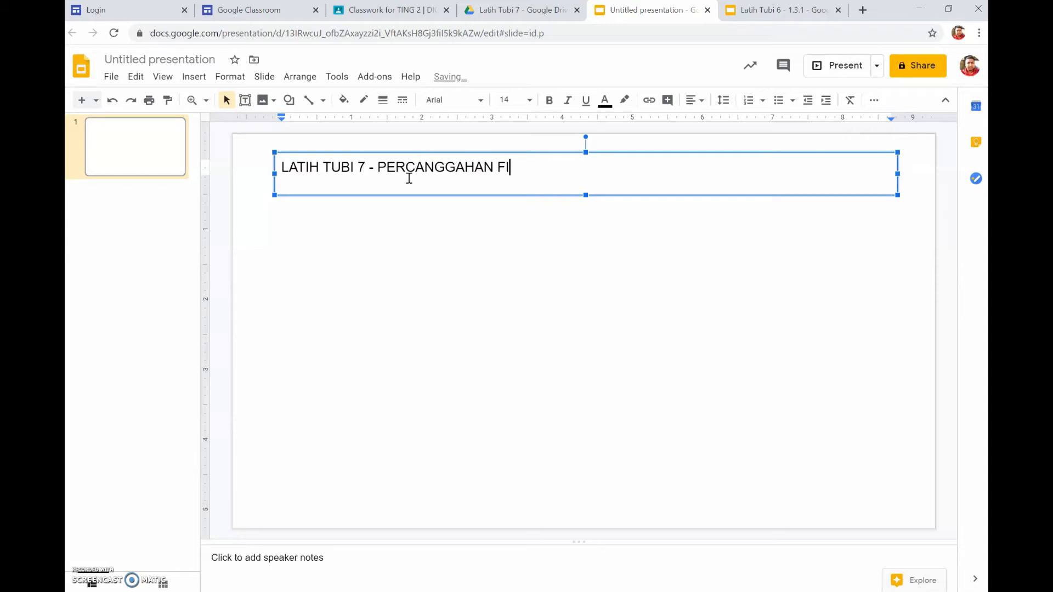
Center the title text within its text box and deselect it.
click(697, 100)
click(710, 122)
click(481, 252)
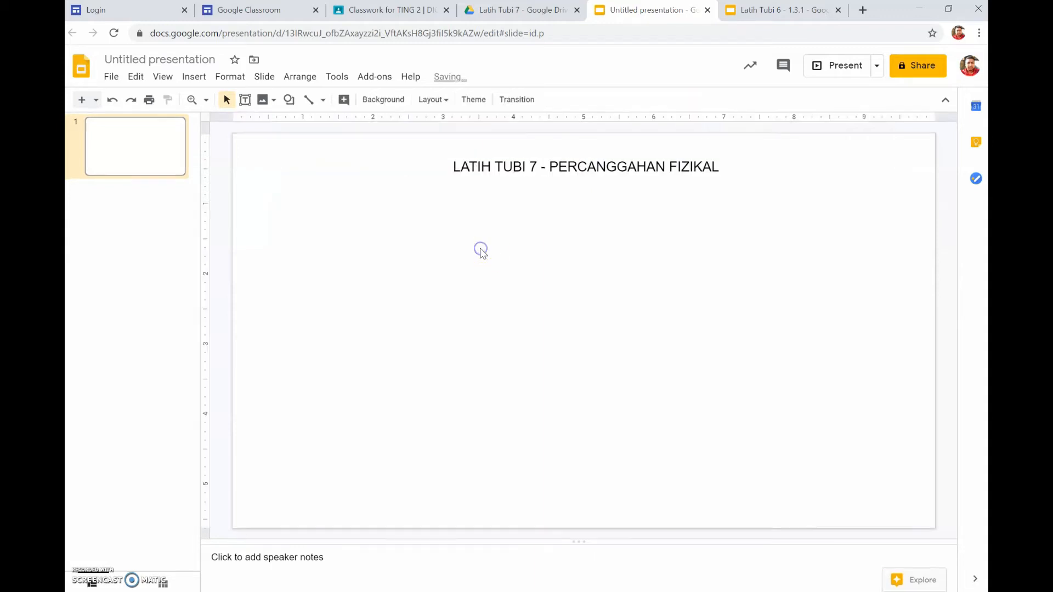
mouse_move(265, 198)
mouse_down()
mouse_move(530, 207)
mouse_move(874, 331)
mouse_move(893, 470)
mouse_move(908, 493)
mouse_up()
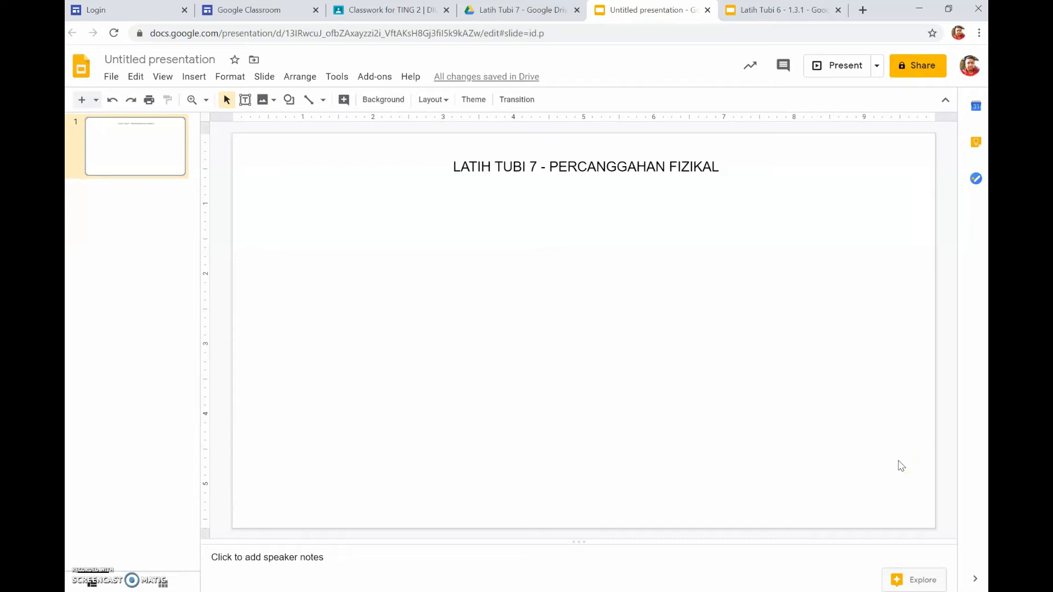
Switch to the Latih Tubi 6 - 1.3.1 presentation and enter random sample text in the answer box of question 1.
click(788, 16)
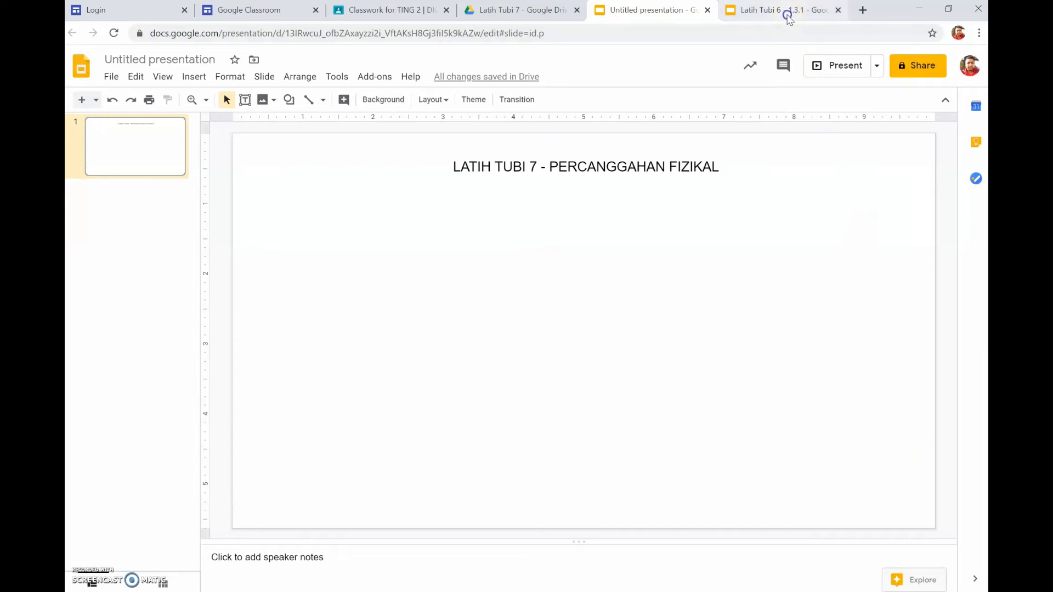
click(551, 292)
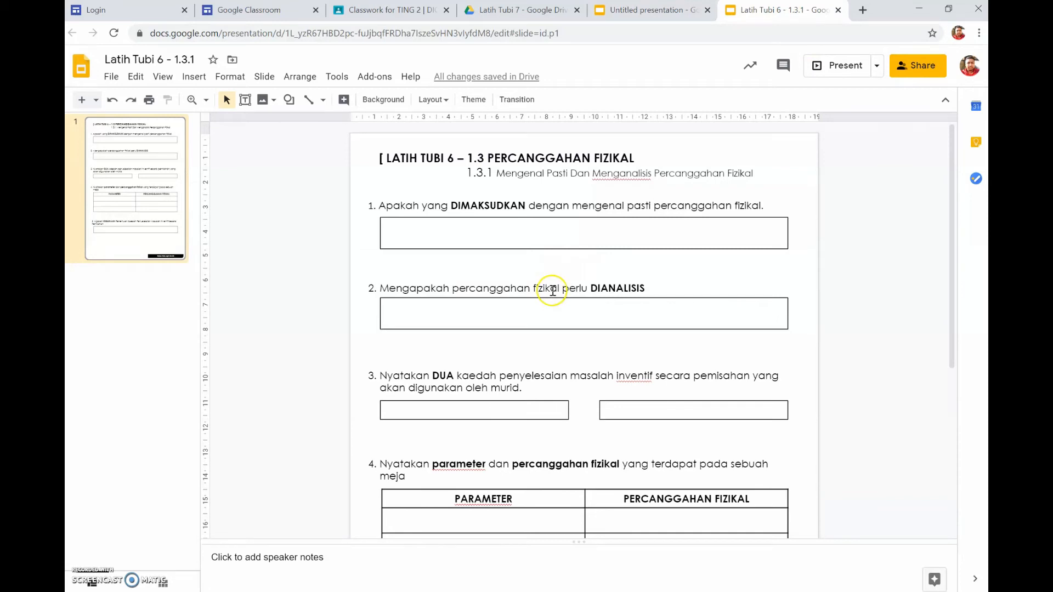
click(429, 228)
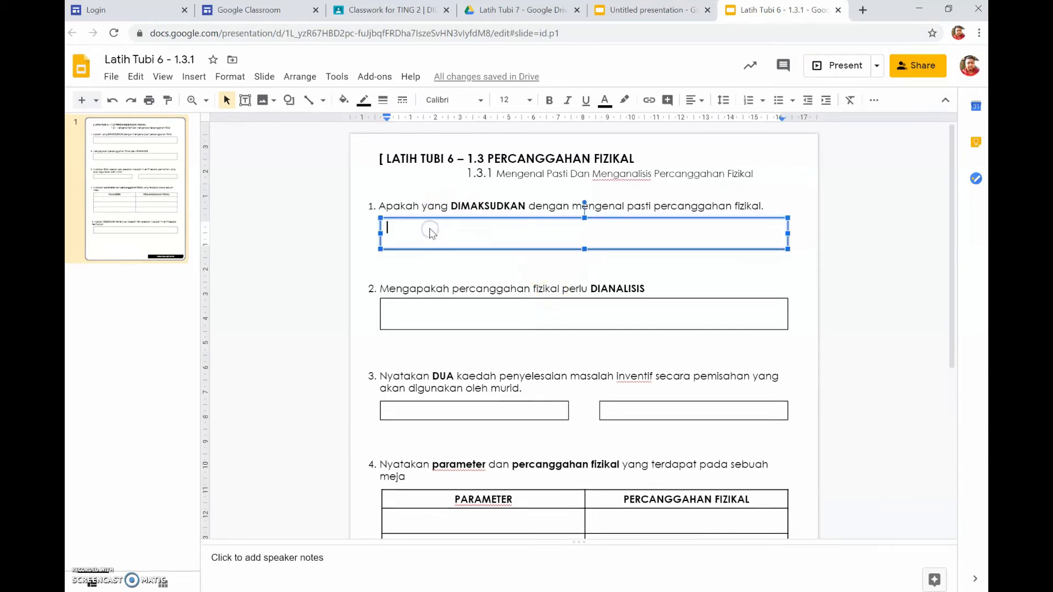
text(ALKSDJFLKDFJSDLKFJSLKDJFSLKDFJLSKDFJ)
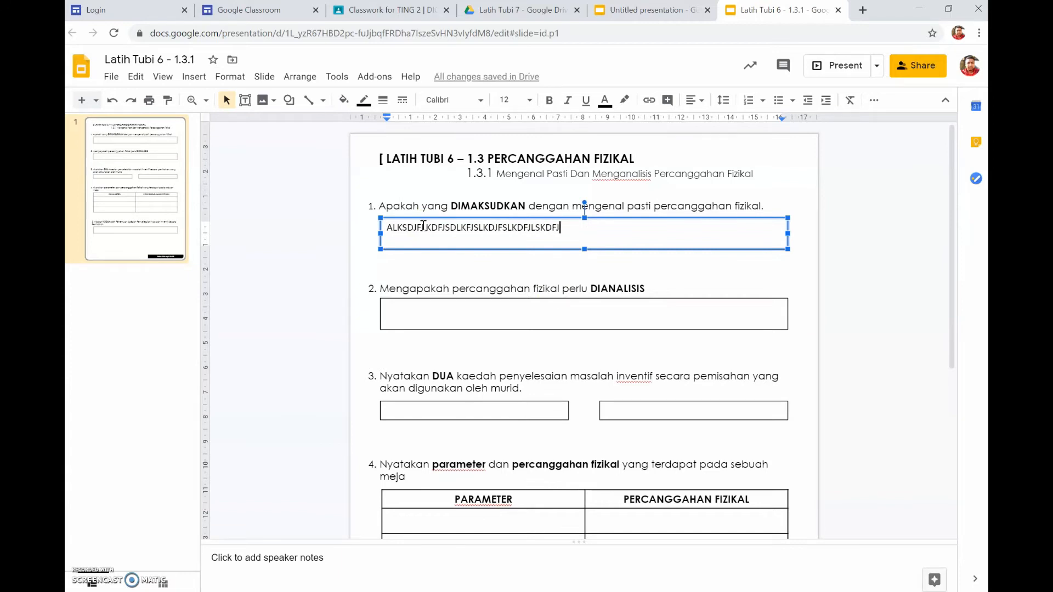
Delete all the sample text from the answer box of question 1.
key(BackSpace)
key(BackSpace)
key(BackSpace)
key(BackSpace)
key(BackSpace)
key(BackSpace)
key(BackSpace)
key(BackSpace)
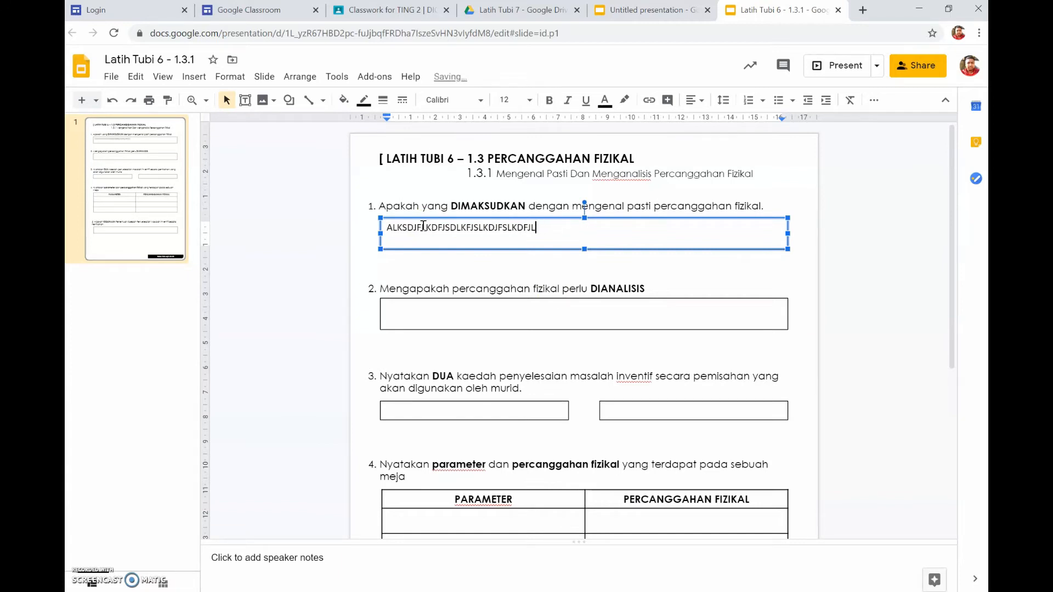
key(BackSpace)
key(BackSpace)
key(BackSpace)
key(BackSpace)
key(BackSpace)
key(BackSpace)
key(BackSpace)
key(BackSpace)
key(BackSpace)
key(BackSpace)
key(BackSpace)
key(BackSpace)
key(BackSpace)
key(BackSpace)
key(BackSpace)
key(BackSpace)
key(BackSpace)
key(BackSpace)
key(BackSpace)
key(BackSpace)
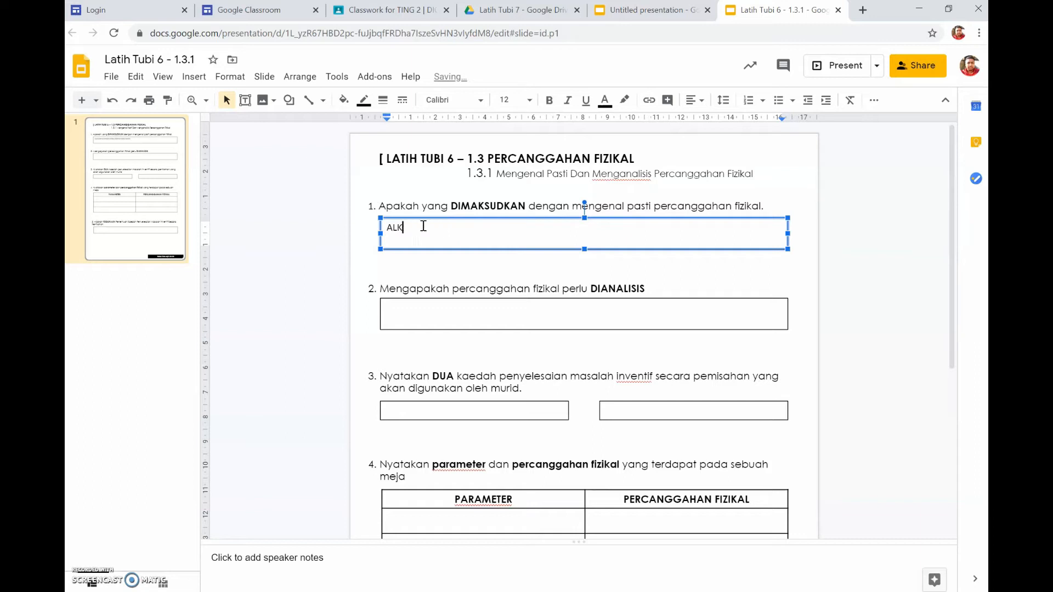
key(BackSpace)
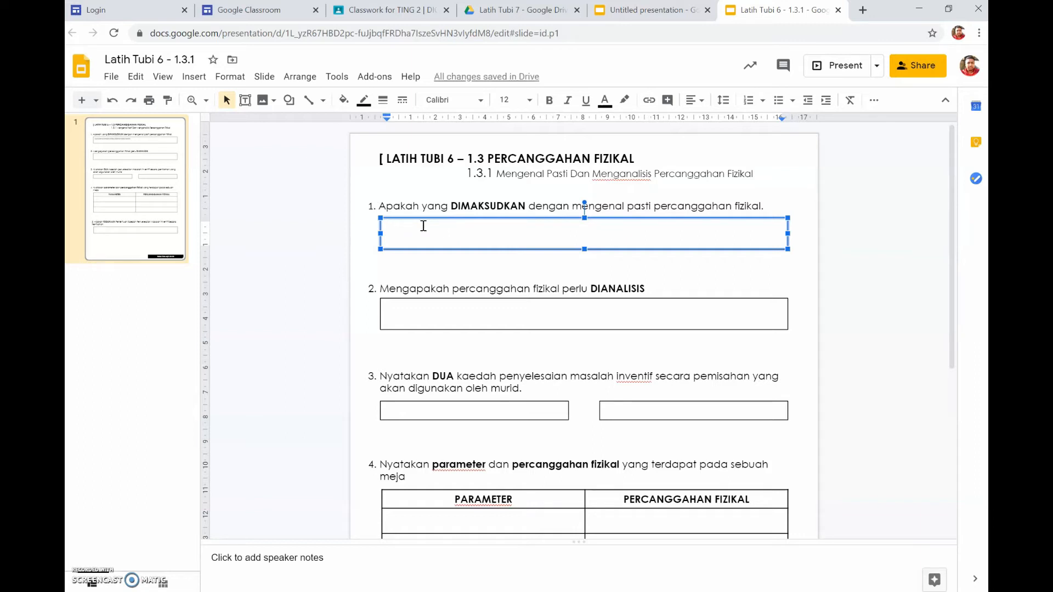
right_click(132, 280)
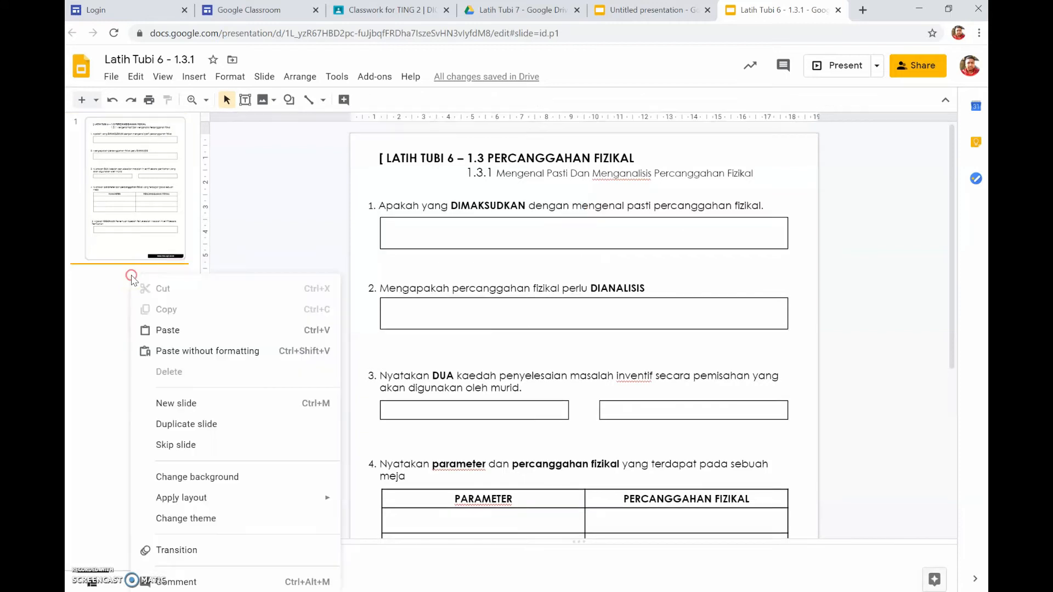
click(100, 340)
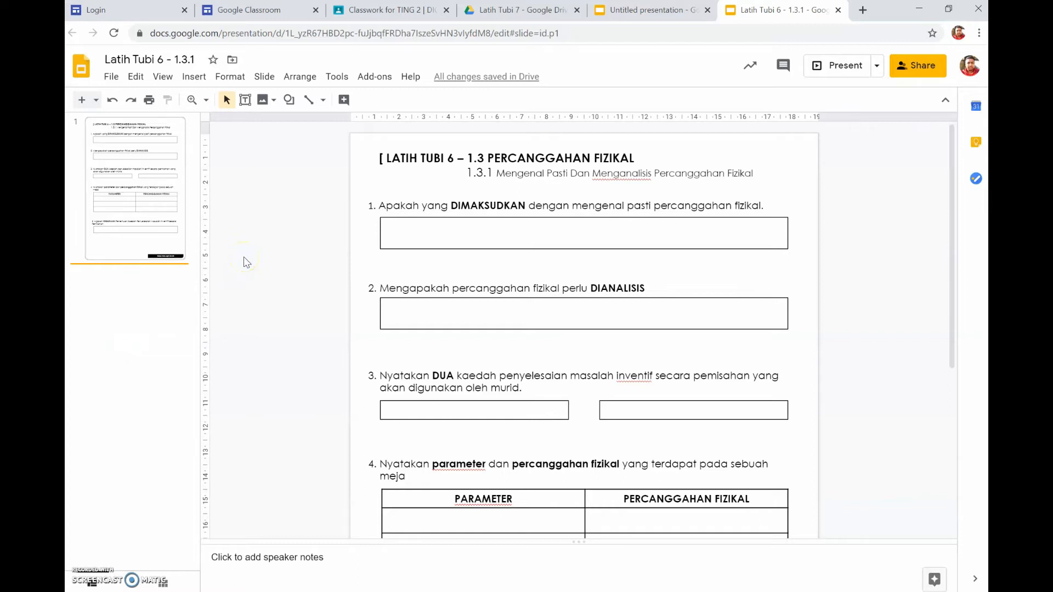
click(605, 187)
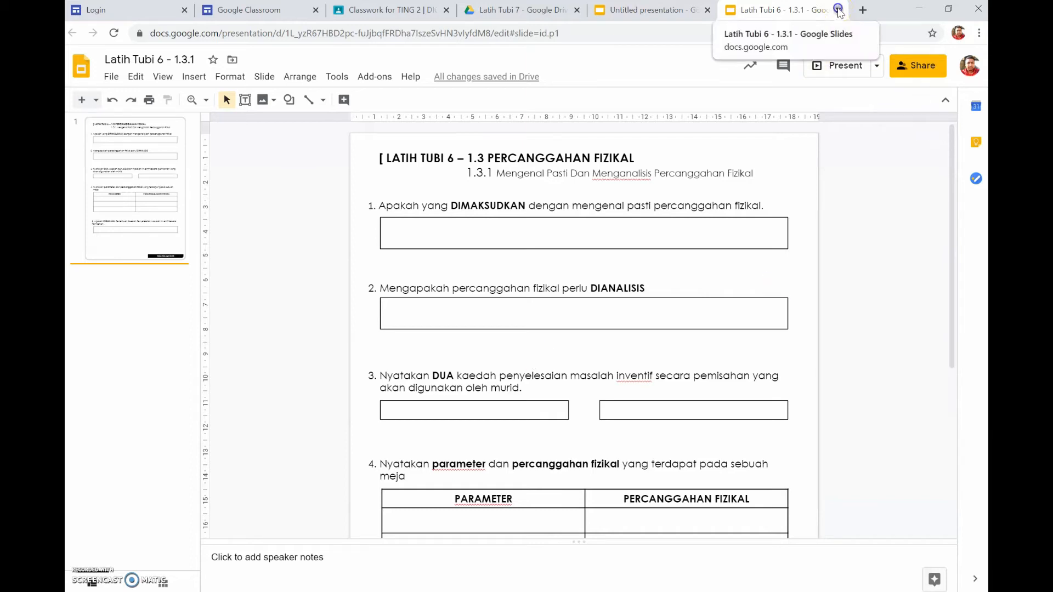
Close the Latih Tubi 6 - 1.3.1 and untitled presentations and return to the TAJUK assignment draft in Google Classroom.
click(838, 10)
click(827, 10)
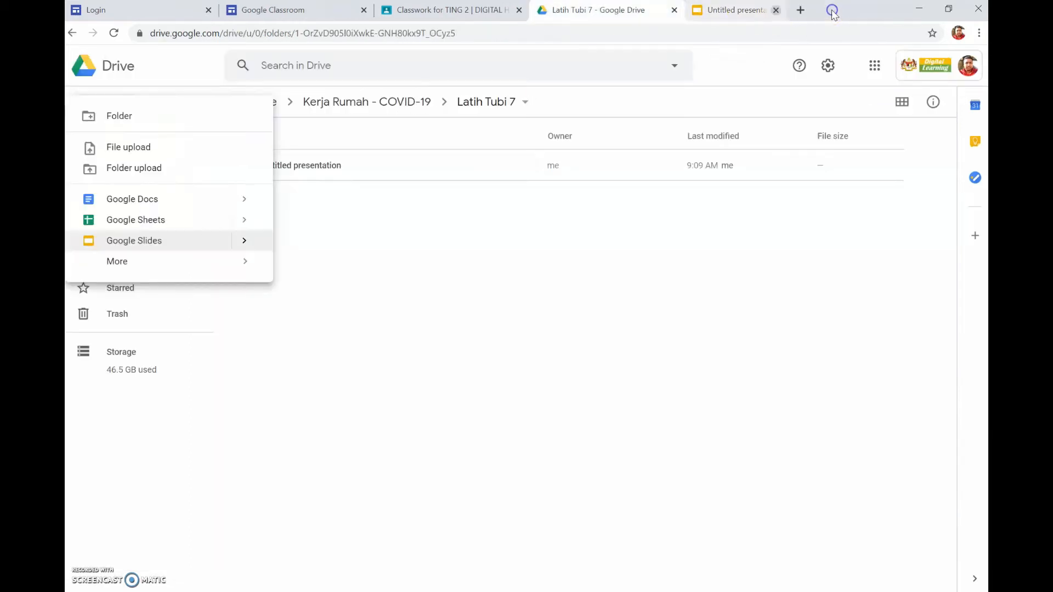
click(490, 13)
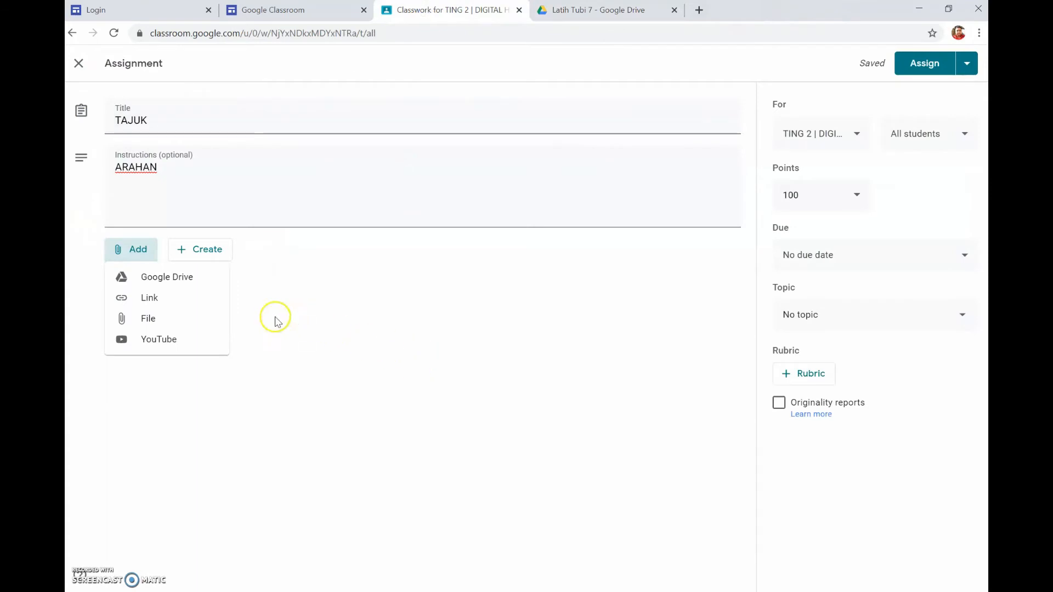
Attach the Latih Tubi 6 - 1.3.1 slides from the My Drive folder Kerja Rumah - COVID-19 > Latih Tubi 6 to the assignment.
click(157, 324)
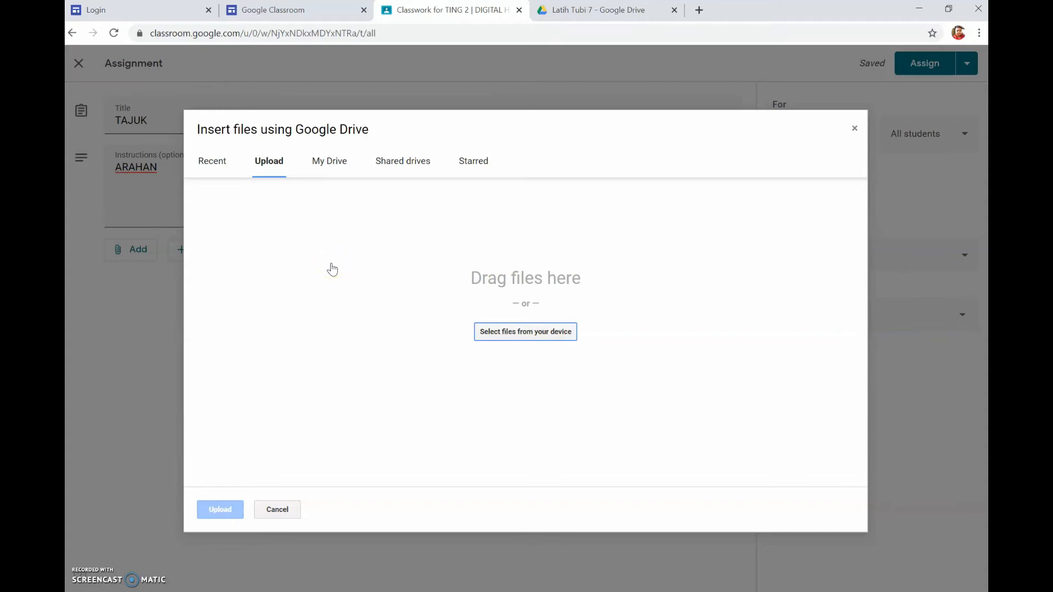
click(331, 162)
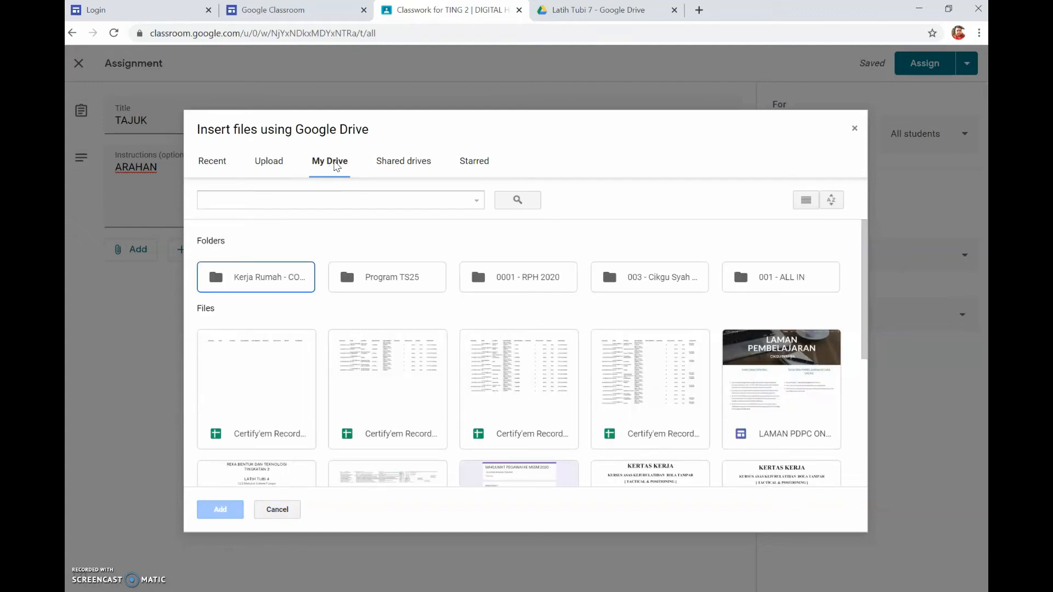
double_click(280, 277)
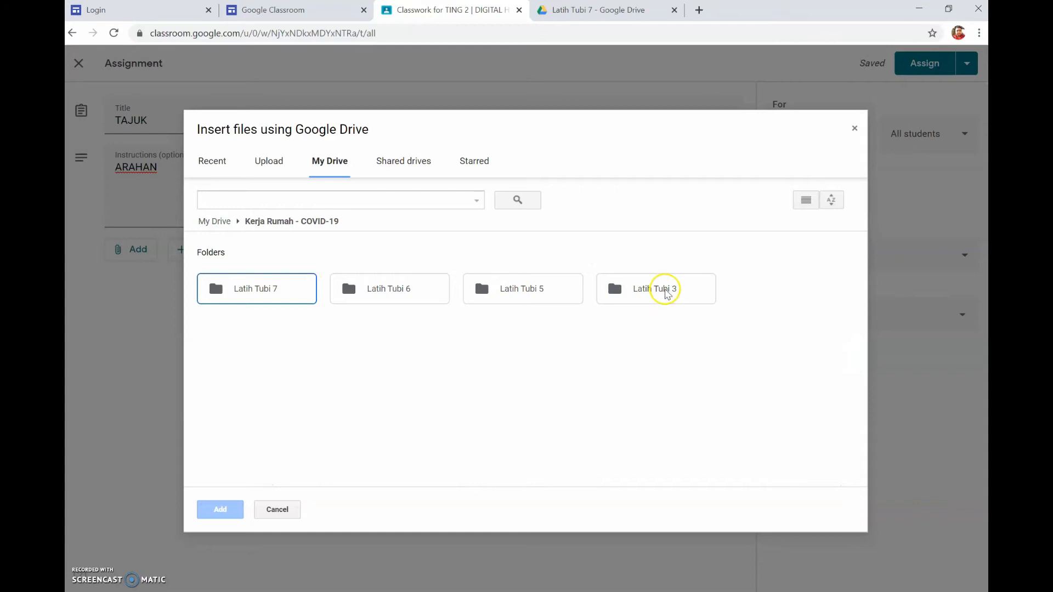
double_click(410, 289)
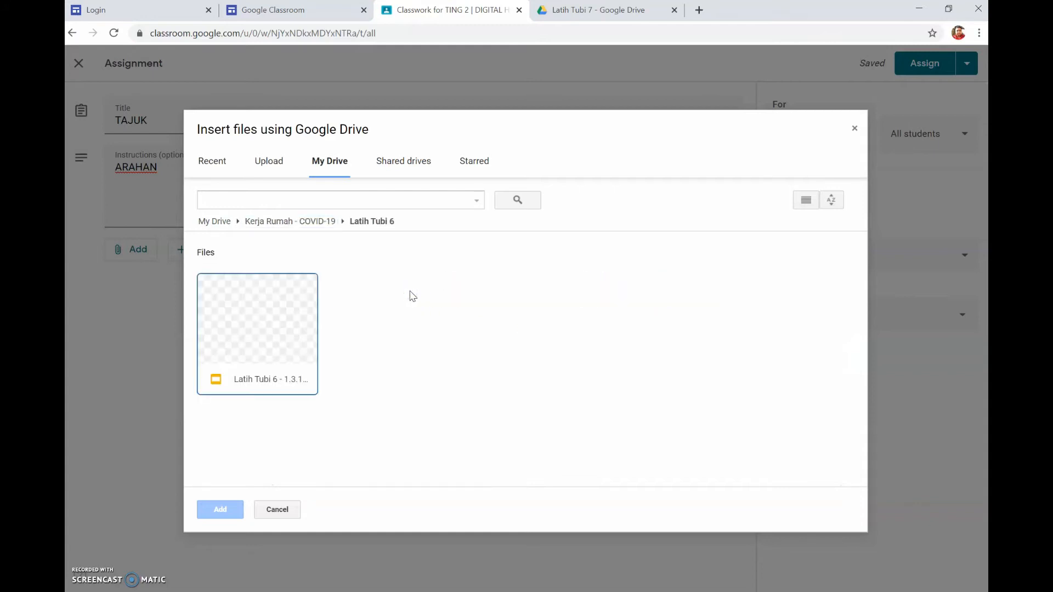
double_click(264, 347)
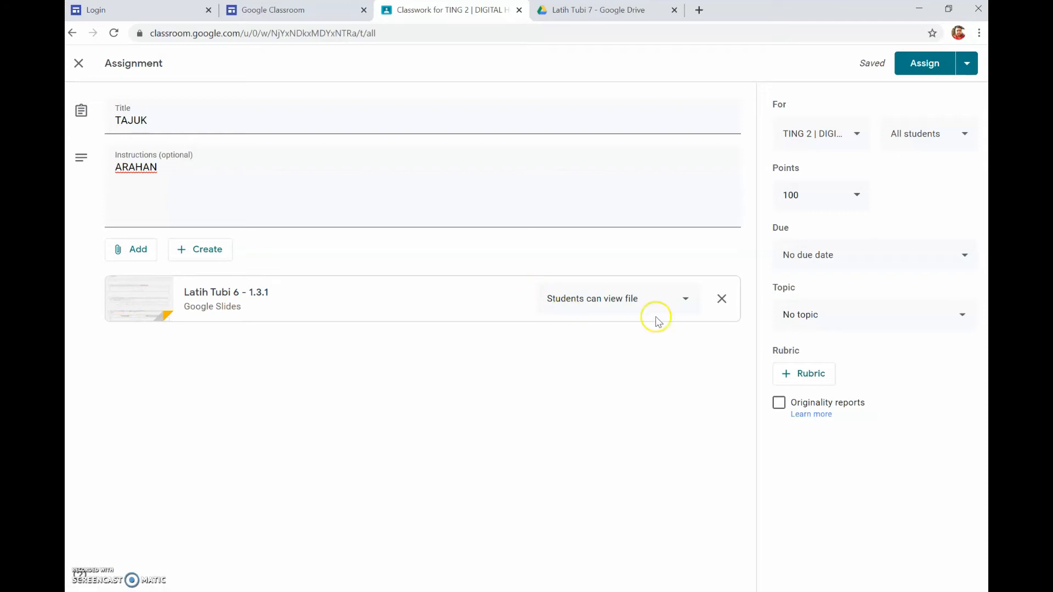
Look through the attachment's sharing options and set it to "Students can edit file".
click(691, 301)
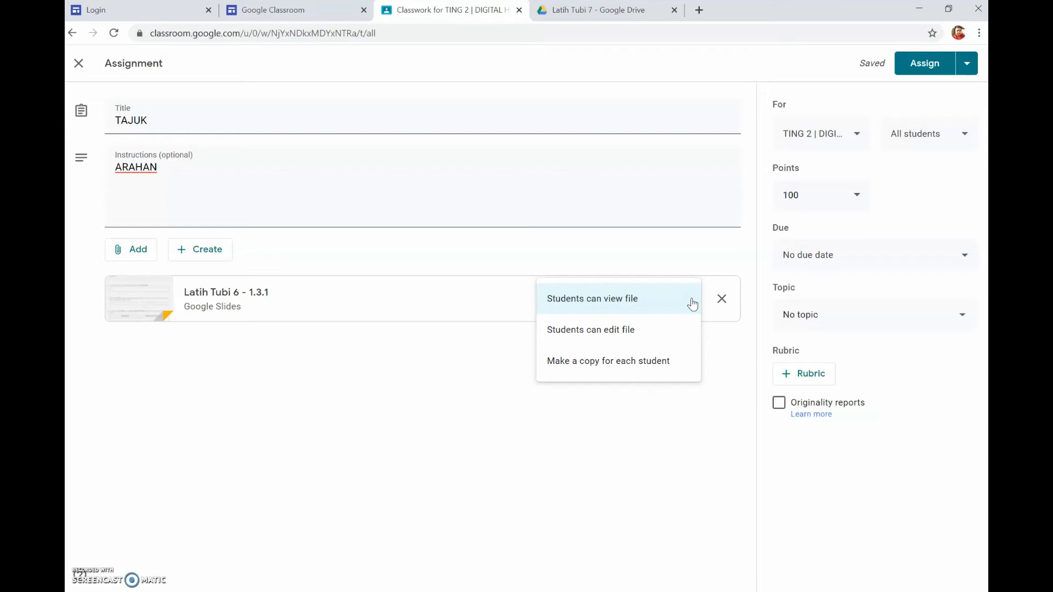
click(430, 347)
click(555, 339)
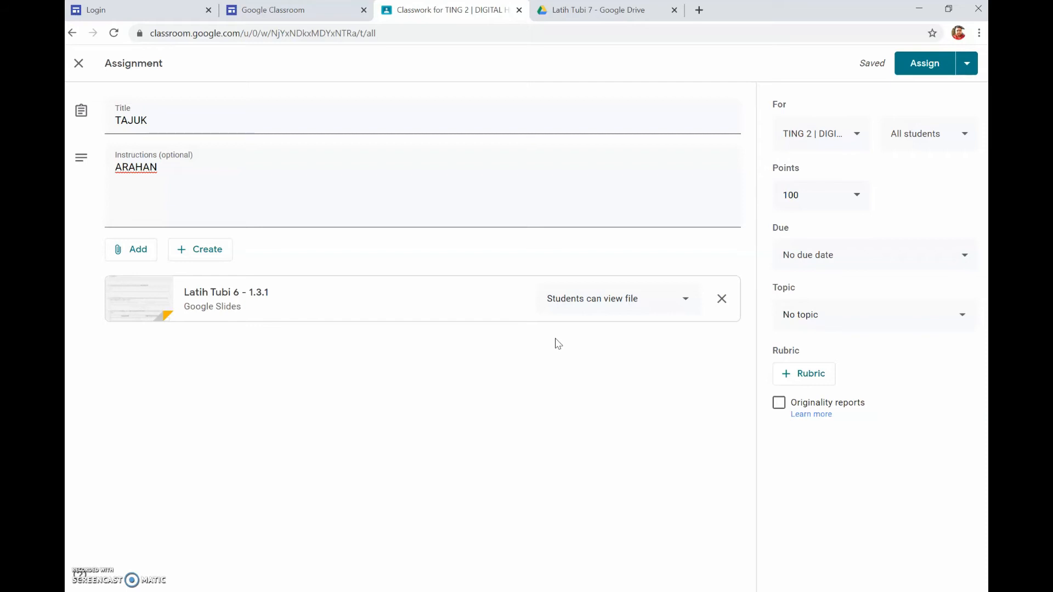
click(682, 302)
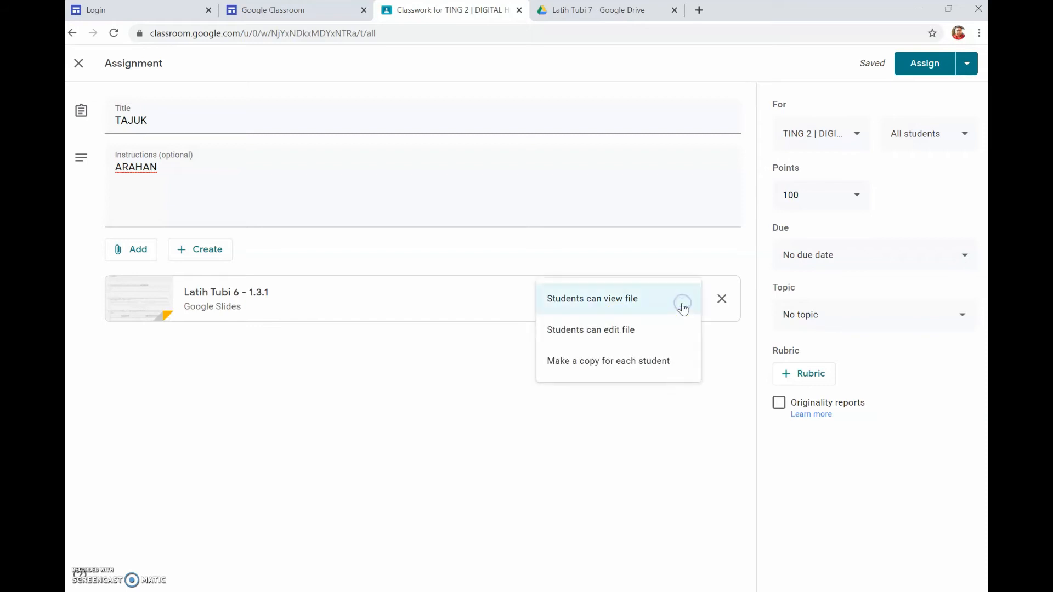
click(658, 335)
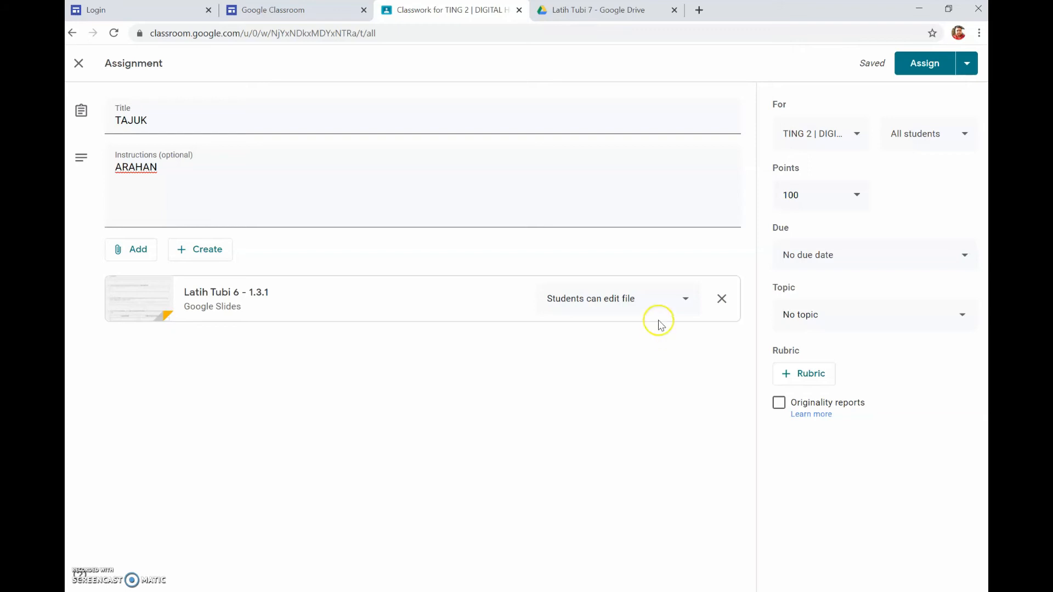
Set the Latih Tubi 6 - 1.3.1 attachment to "Make a copy for each student".
click(686, 300)
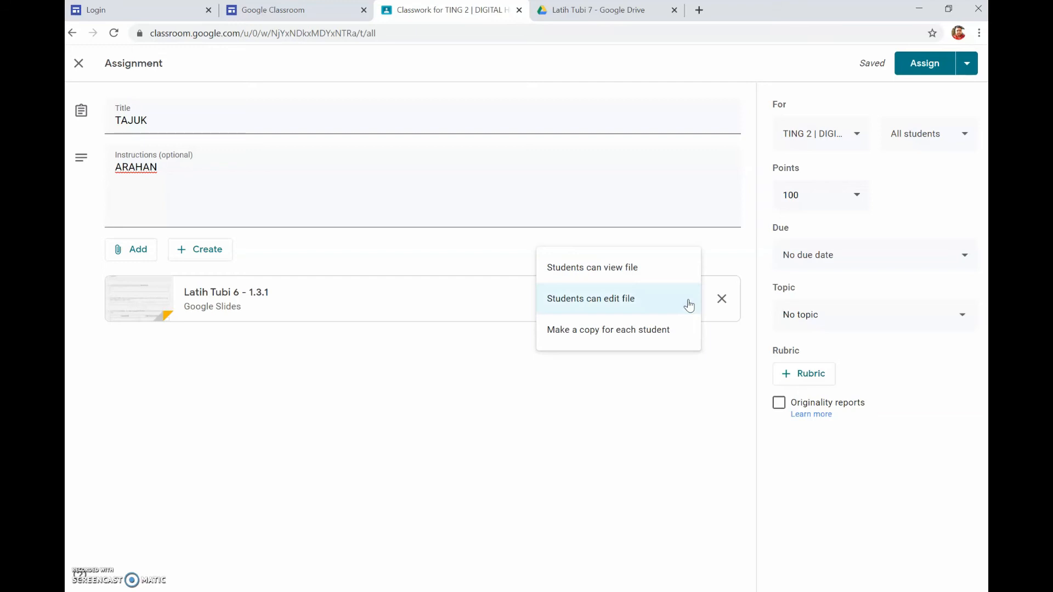
click(613, 335)
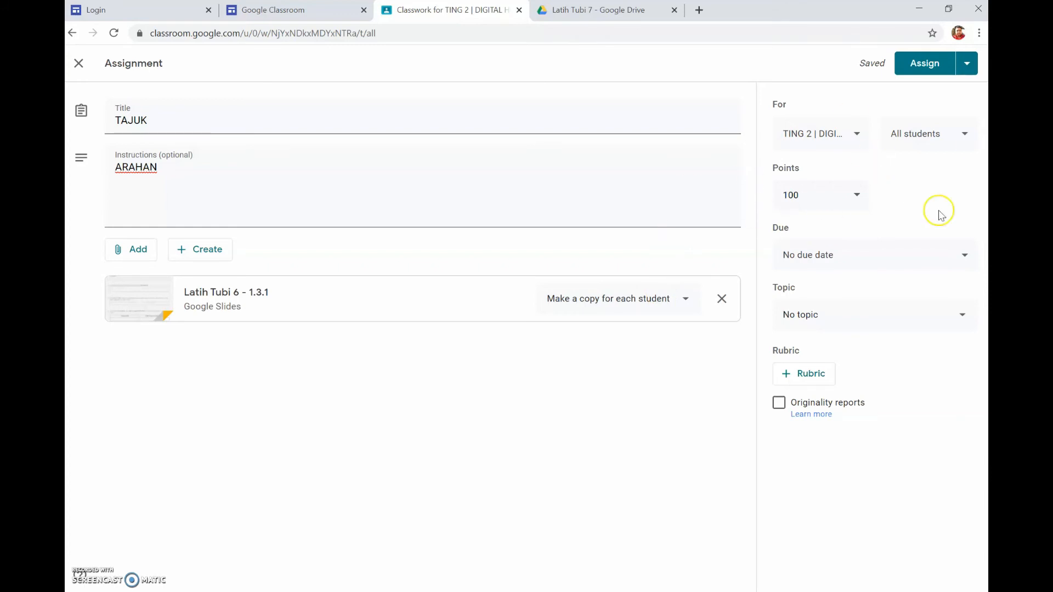
Examine which classes and which students the assignment can be given to, keeping the existing selection.
click(857, 134)
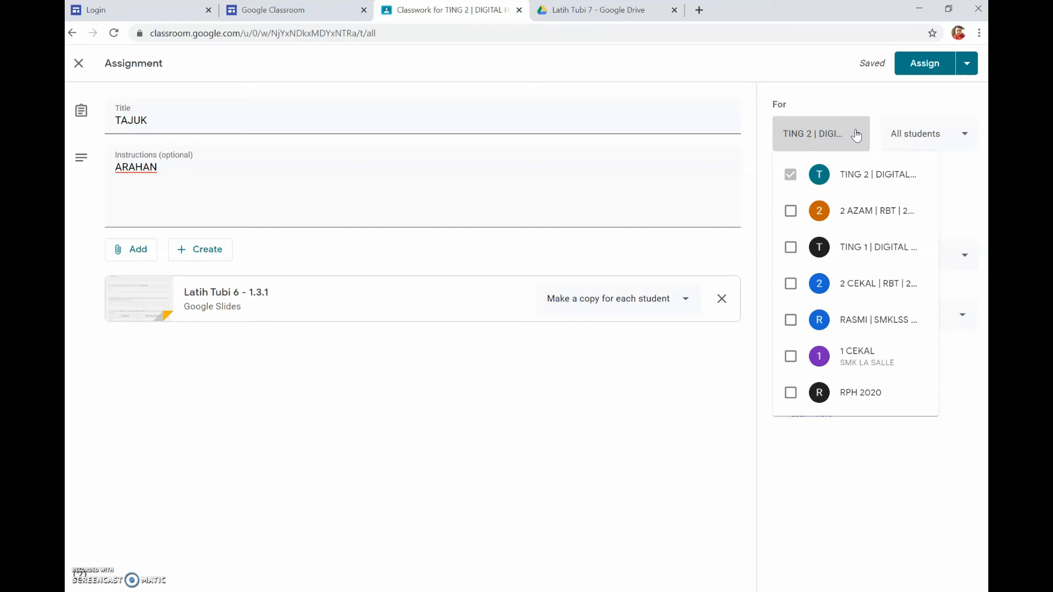
click(856, 135)
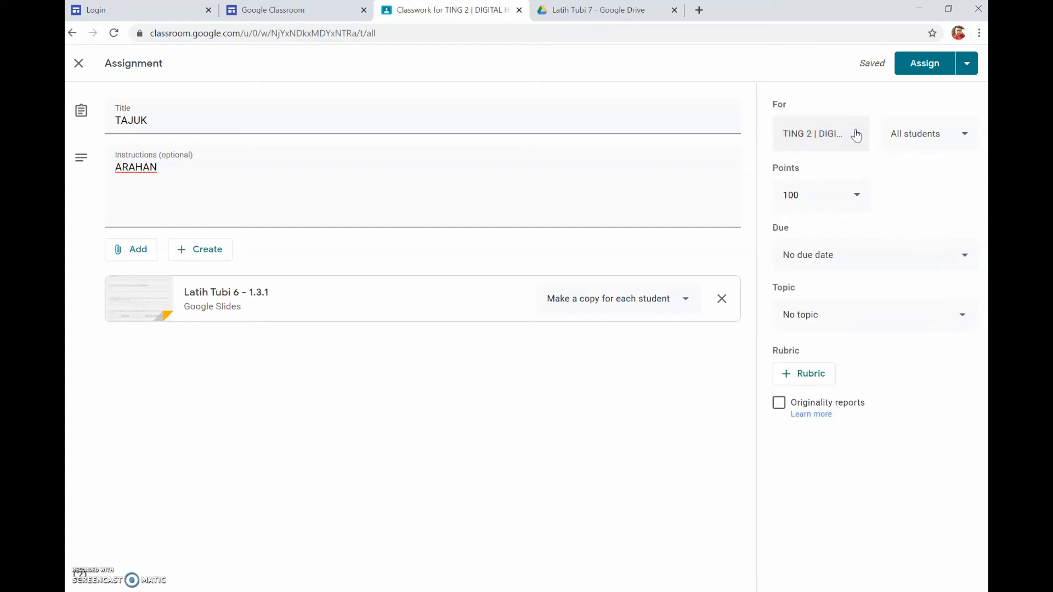
click(957, 137)
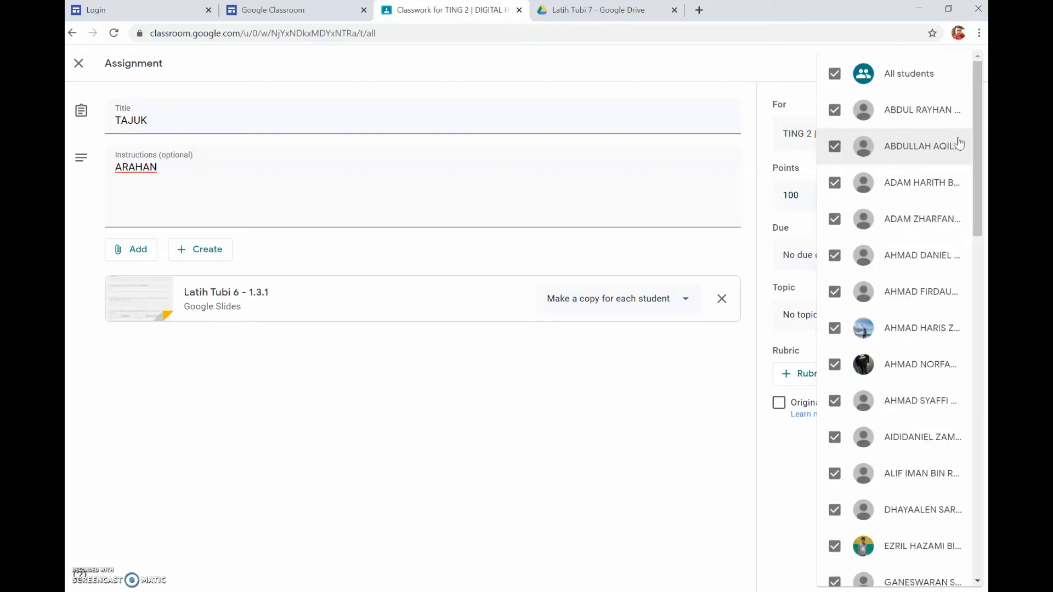
click(977, 92)
mouse_move(977, 92)
mouse_down()
mouse_move(984, 422)
mouse_move(981, 77)
mouse_up()
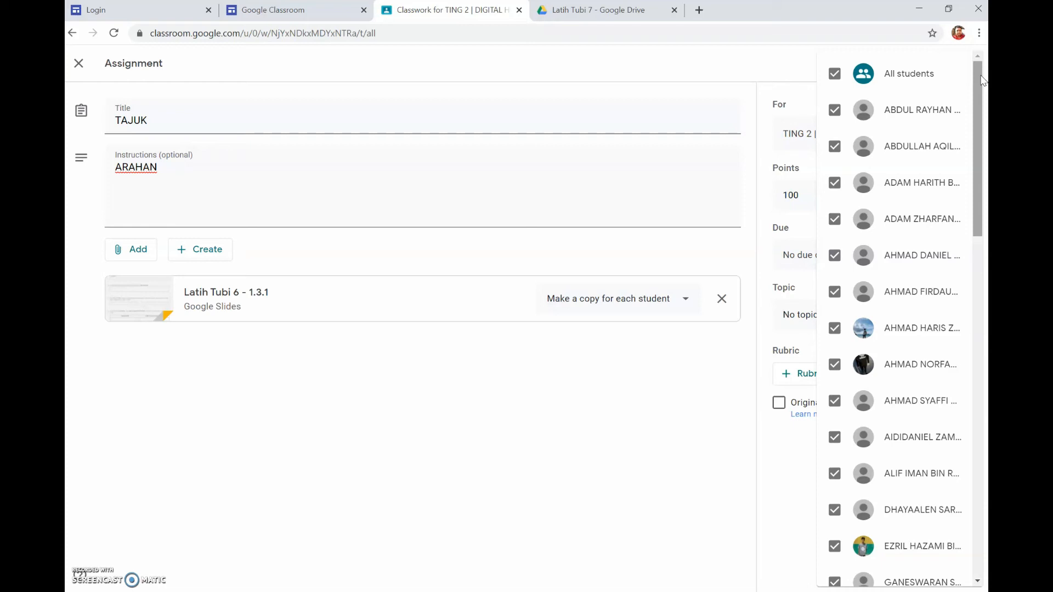
click(775, 69)
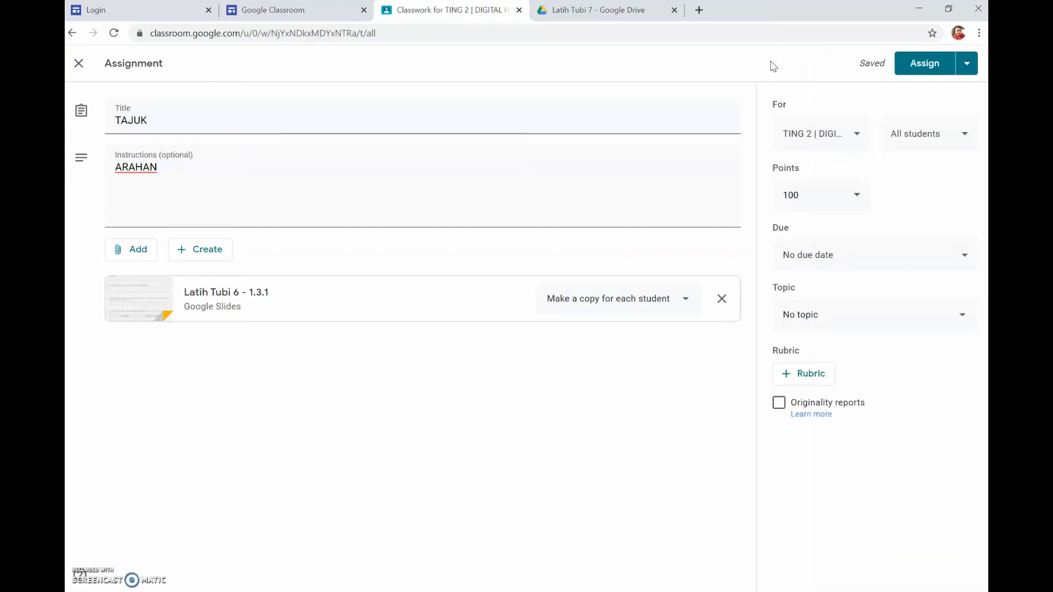
Set the assignment's topic to "[ Latih Tubi ] RBT Ting 2" and close the draft without assigning it.
click(964, 313)
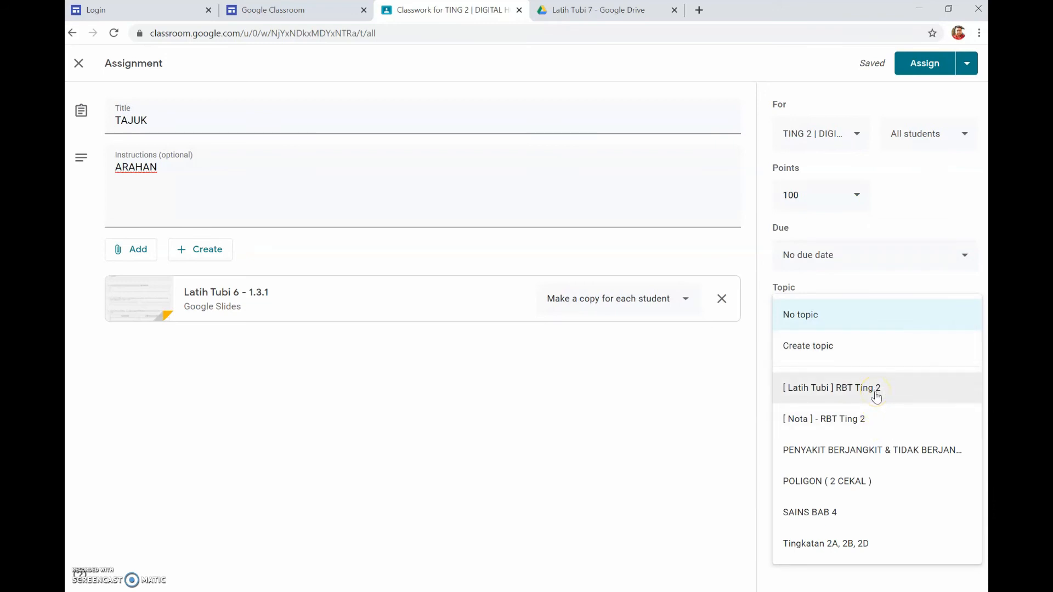
click(876, 394)
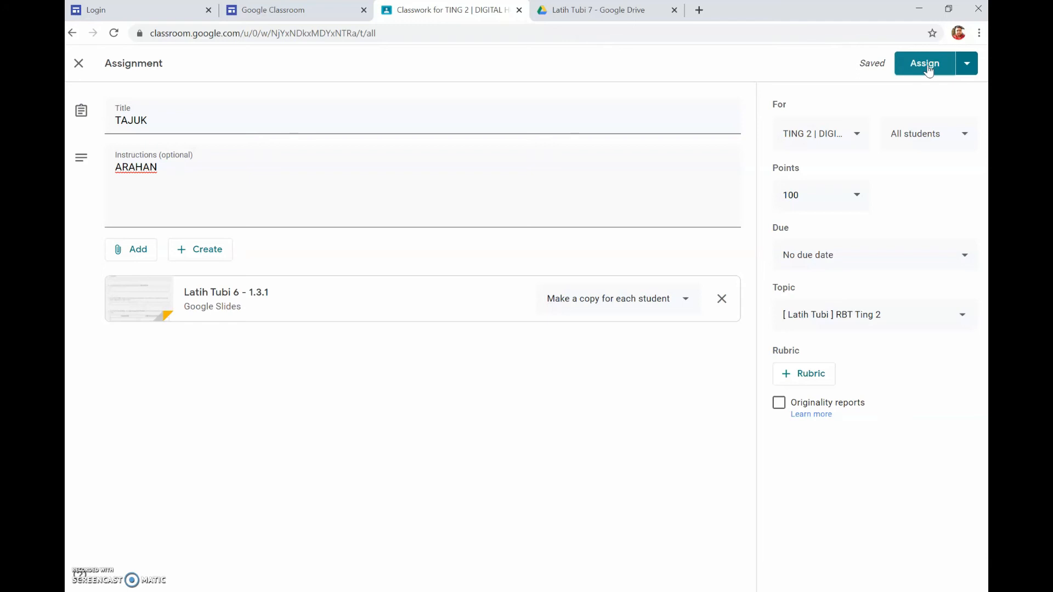
click(301, 11)
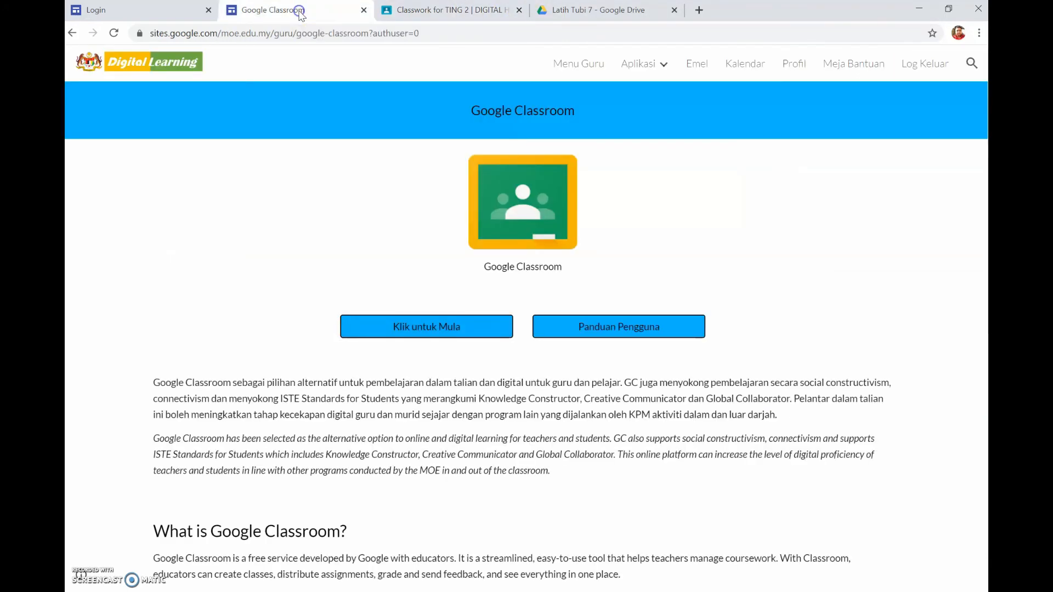
click(470, 11)
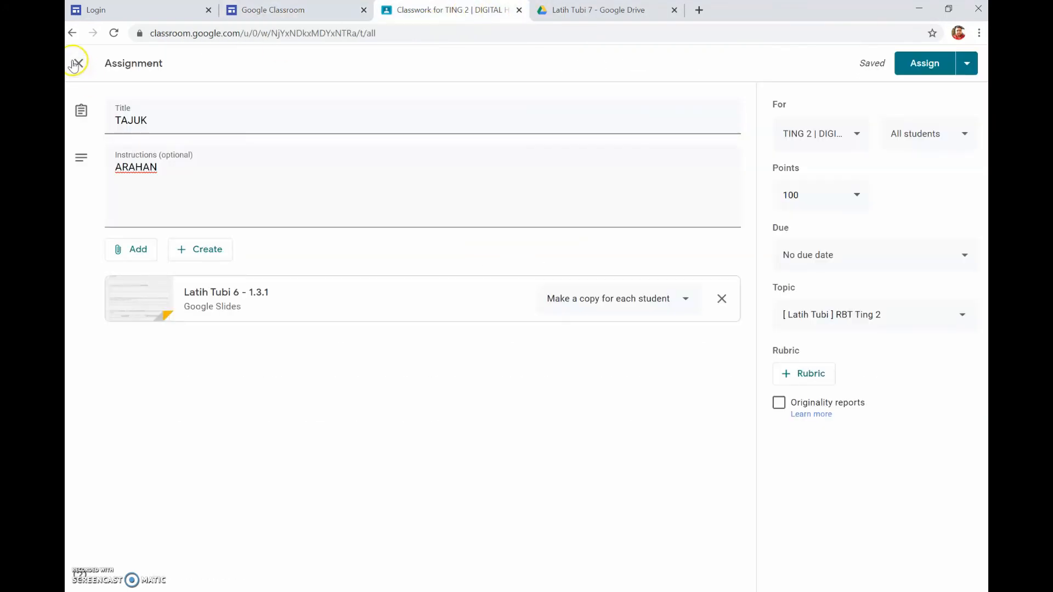
click(76, 63)
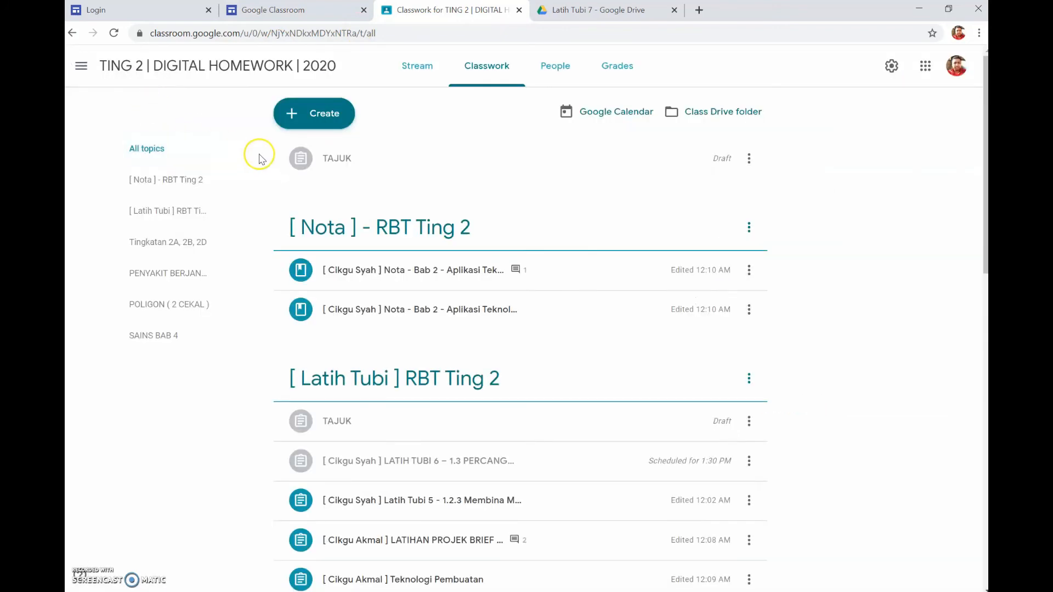
Review the scheduled LATIH TUBI 6 assignment and its attached Latih Tubi 6 - 1.3.1 slides, closing both when done.
scroll(351, 228, down, 2)
scroll(350, 228, down, 2)
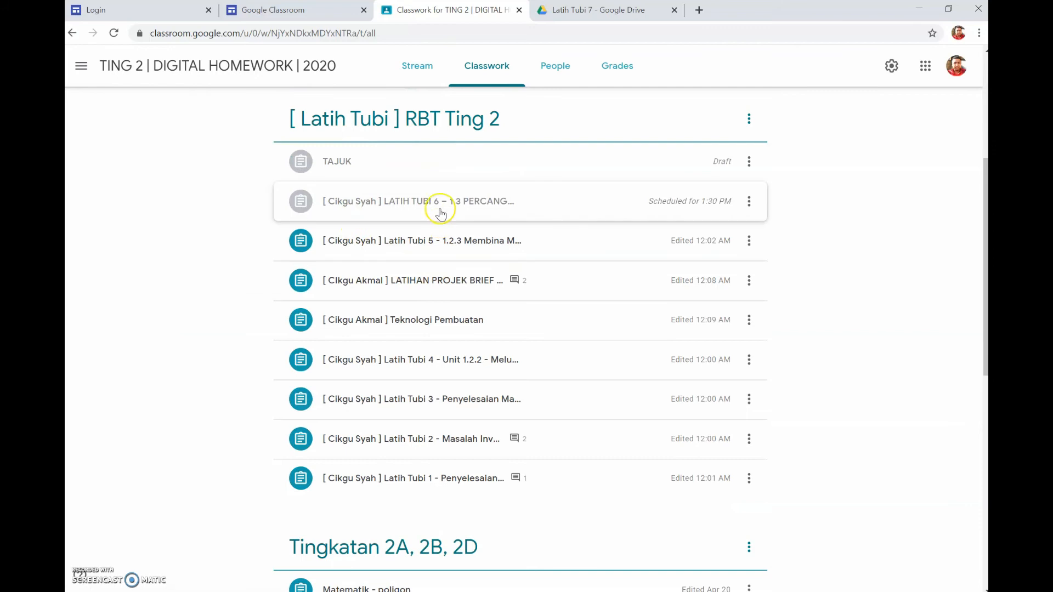
click(441, 213)
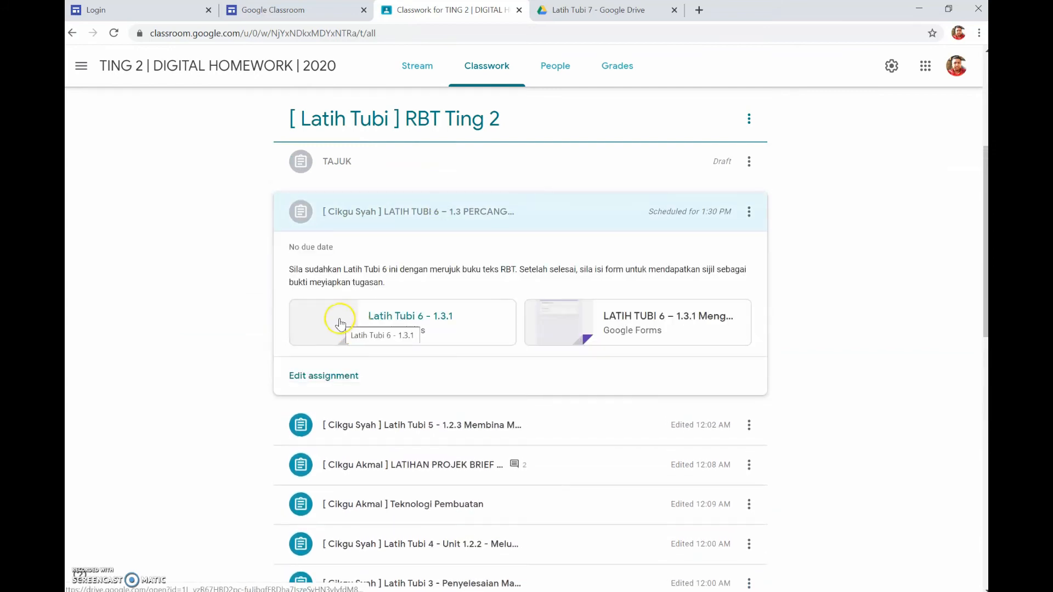
click(409, 320)
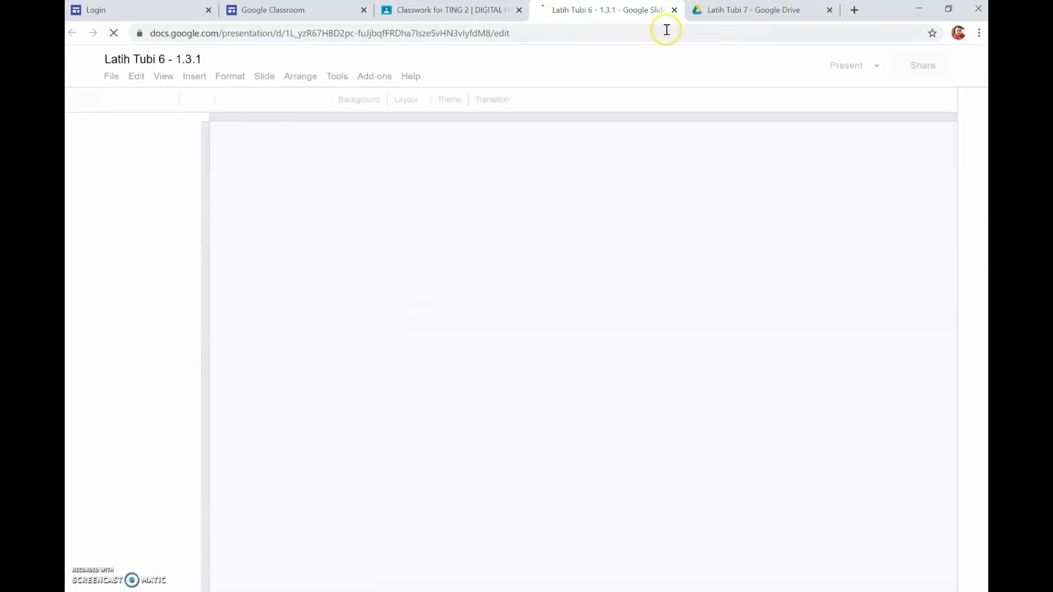
click(673, 11)
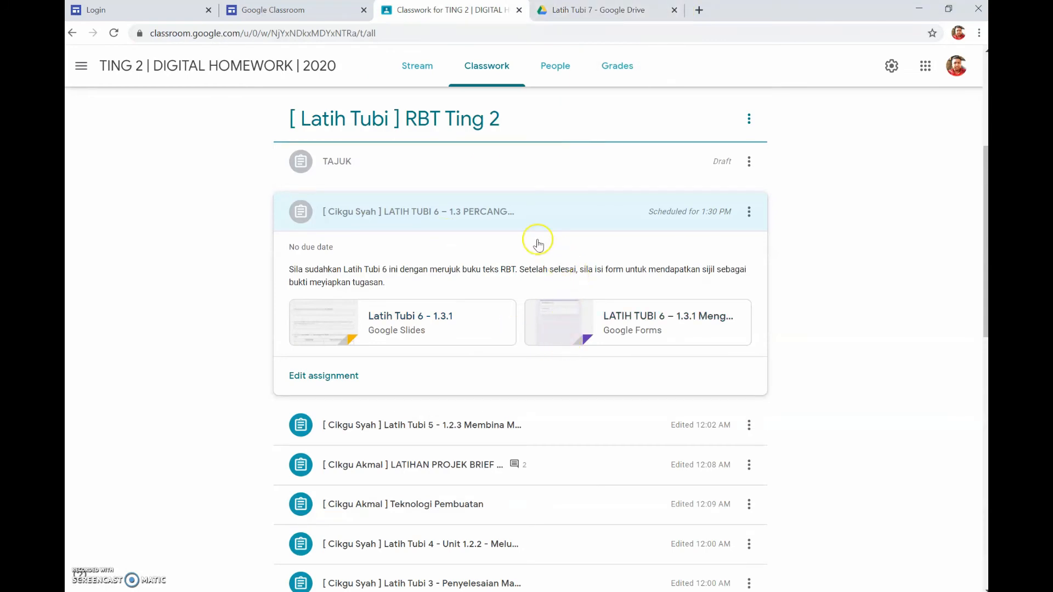
click(517, 213)
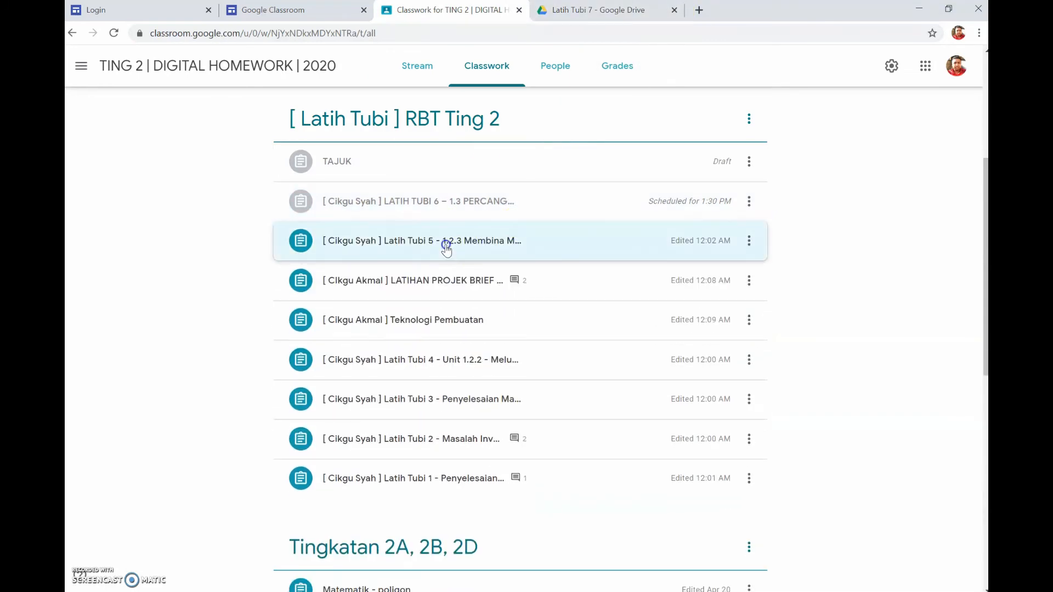
Open the Latih Tubi 5 - 1.2.3 assignment's student work and examine the individual document copies.
click(446, 245)
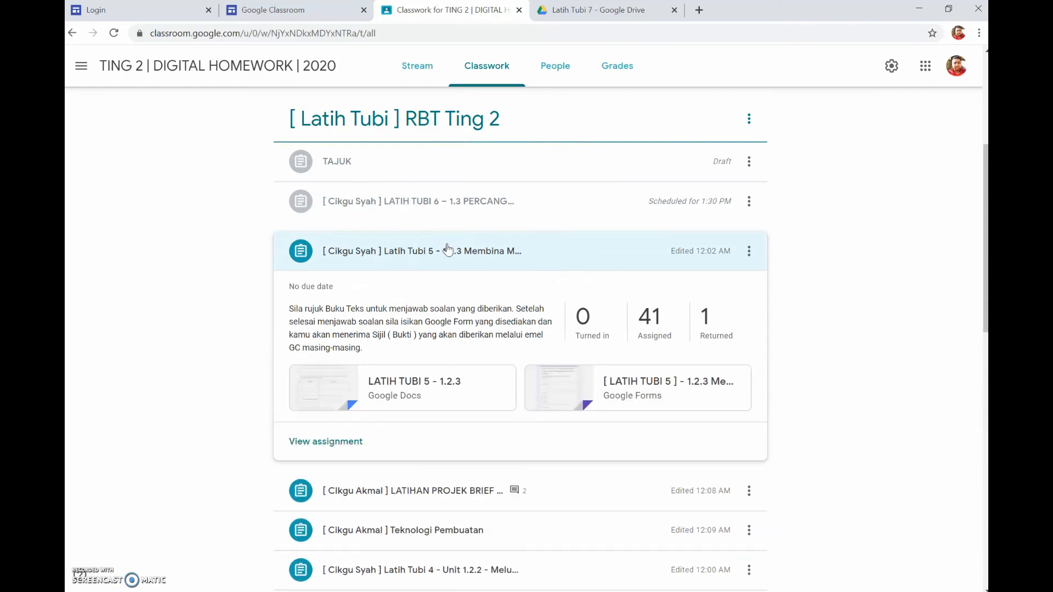
click(338, 443)
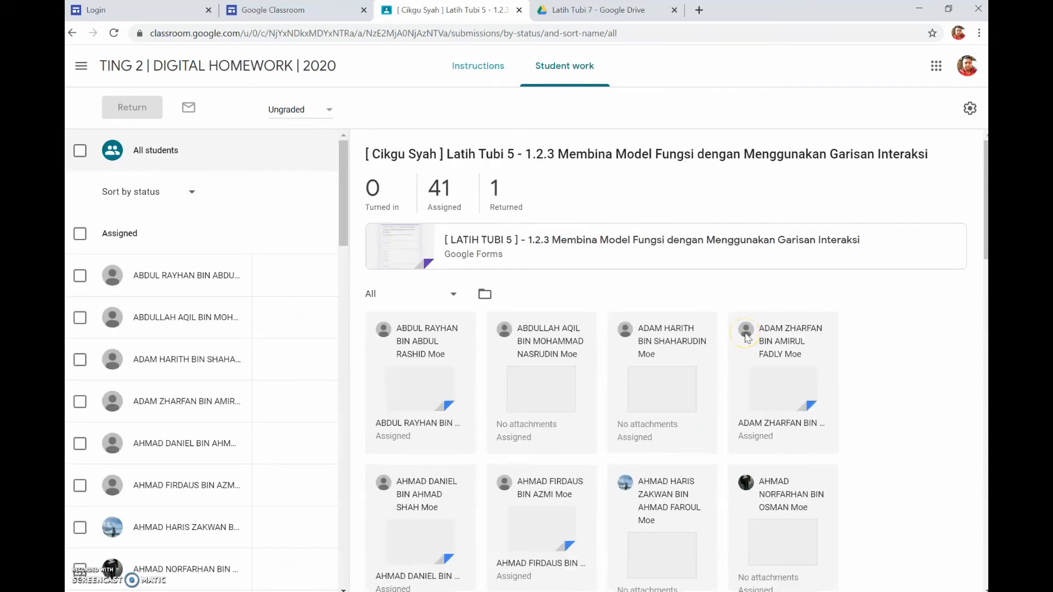
scroll(767, 328, down, 2)
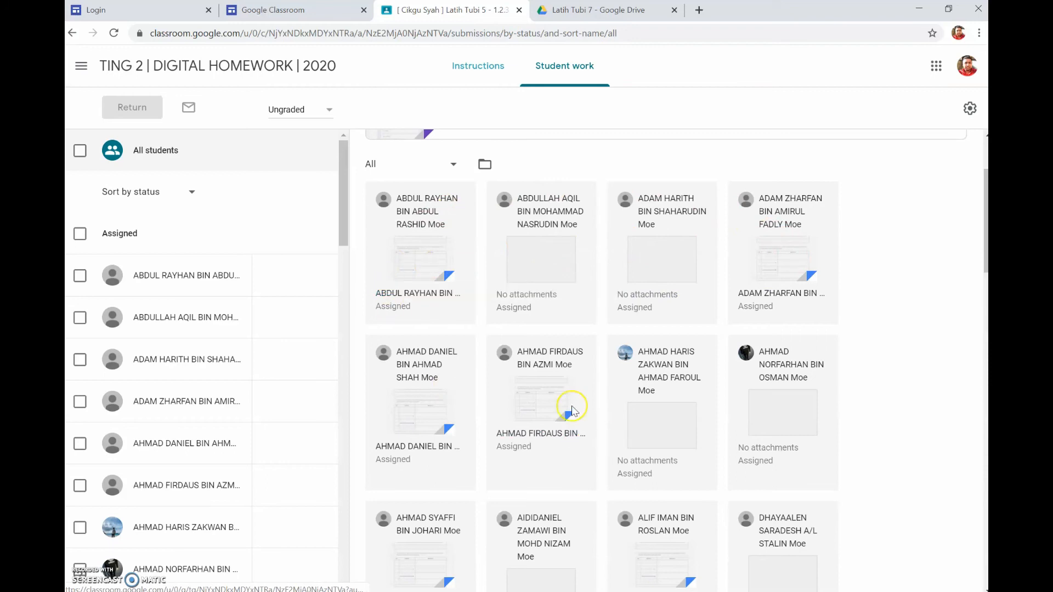
scroll(453, 377, down, 3)
scroll(455, 382, down, 3)
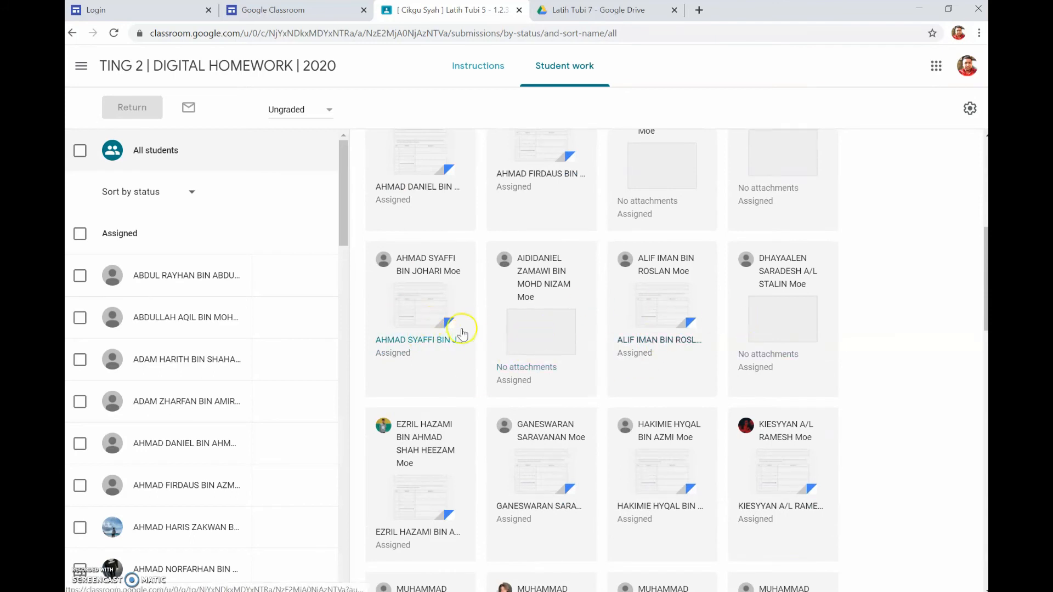
Examine the grid of student work to compare students with a document copy against those without attachments.
scroll(433, 307, down, 4)
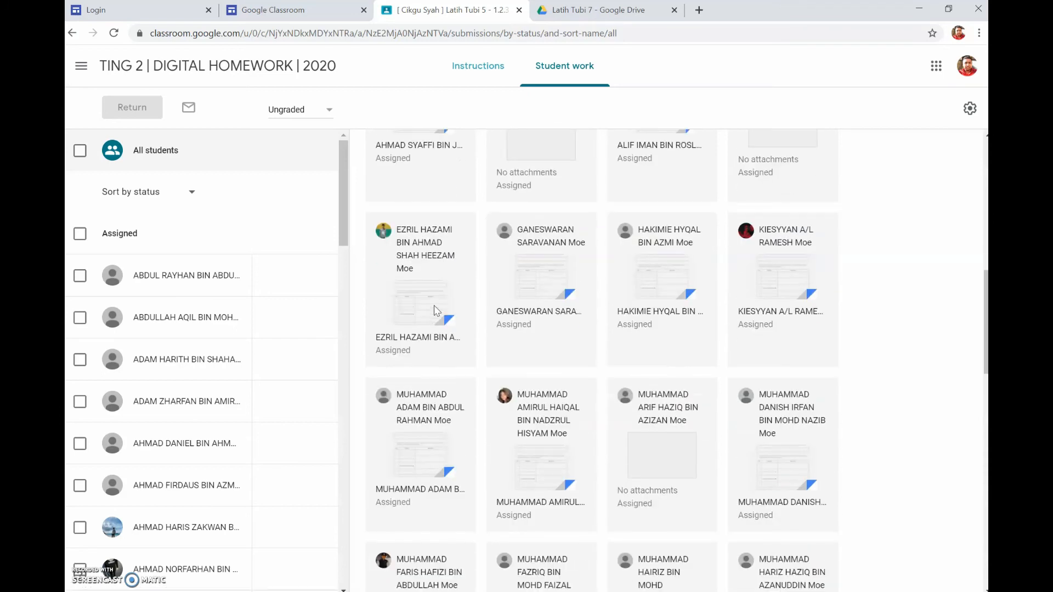
scroll(435, 306, down, 4)
scroll(436, 312, up, 8)
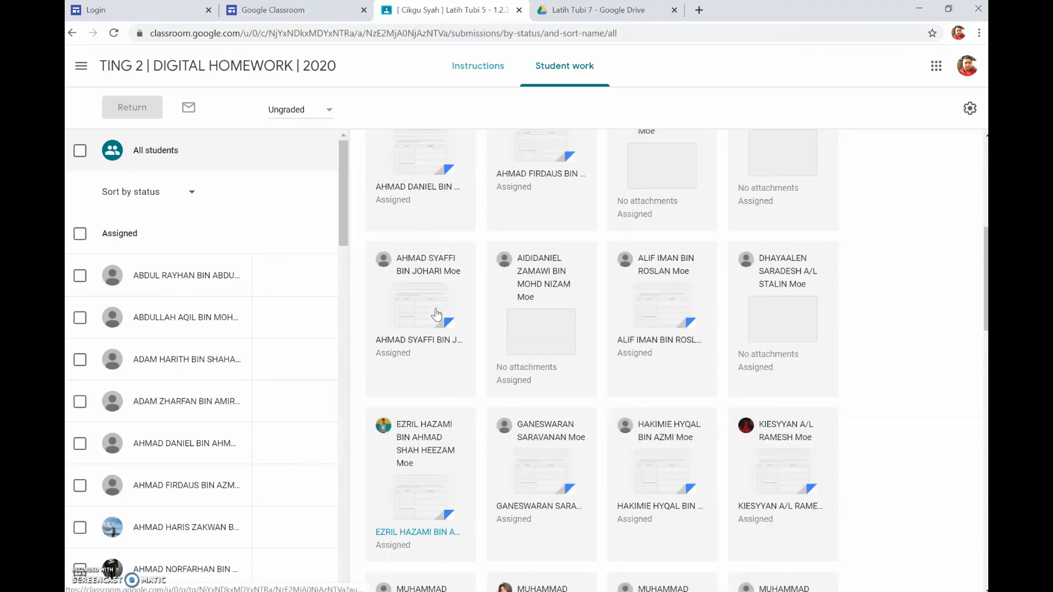
scroll(436, 313, up, 6)
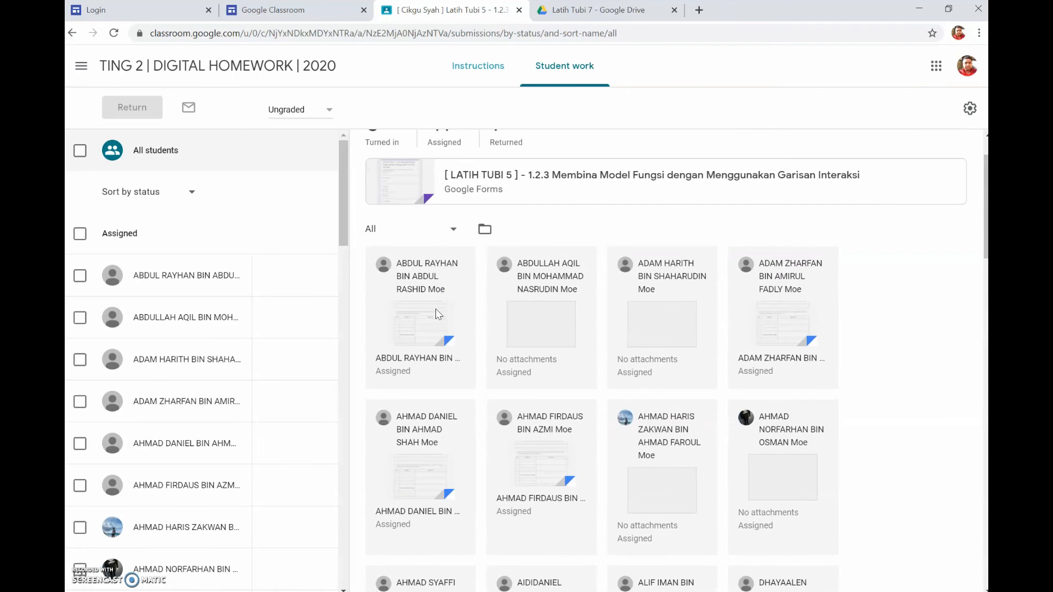
scroll(435, 308, up, 1)
scroll(512, 336, down, 1)
scroll(513, 335, up, 1)
Look through the student list down to the Returned group and open the returned student's submission.
scroll(112, 373, down, 12)
scroll(113, 376, up, 6)
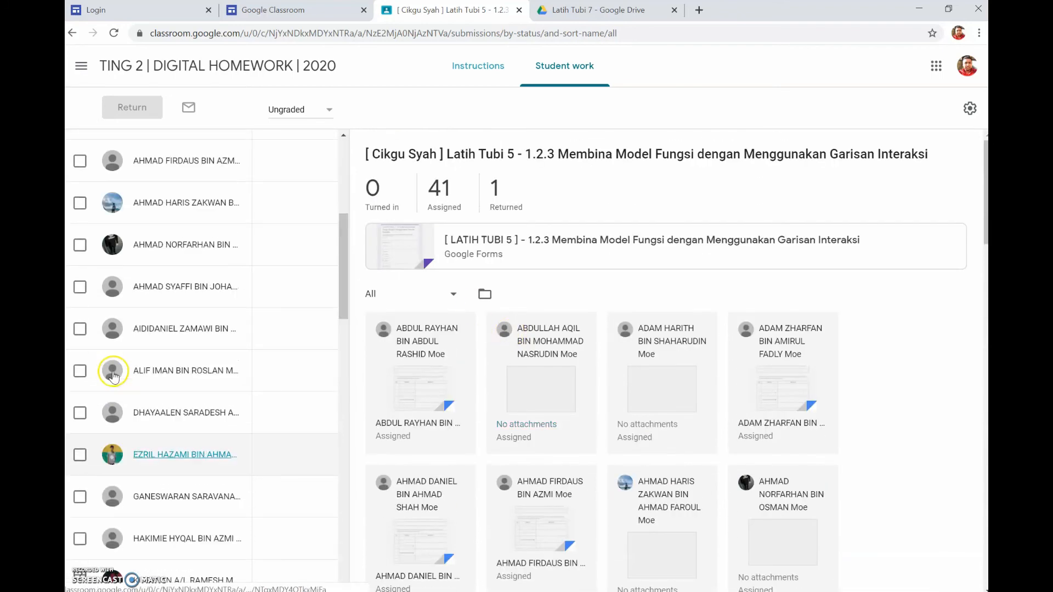
scroll(113, 374, up, 5)
scroll(112, 363, down, 7)
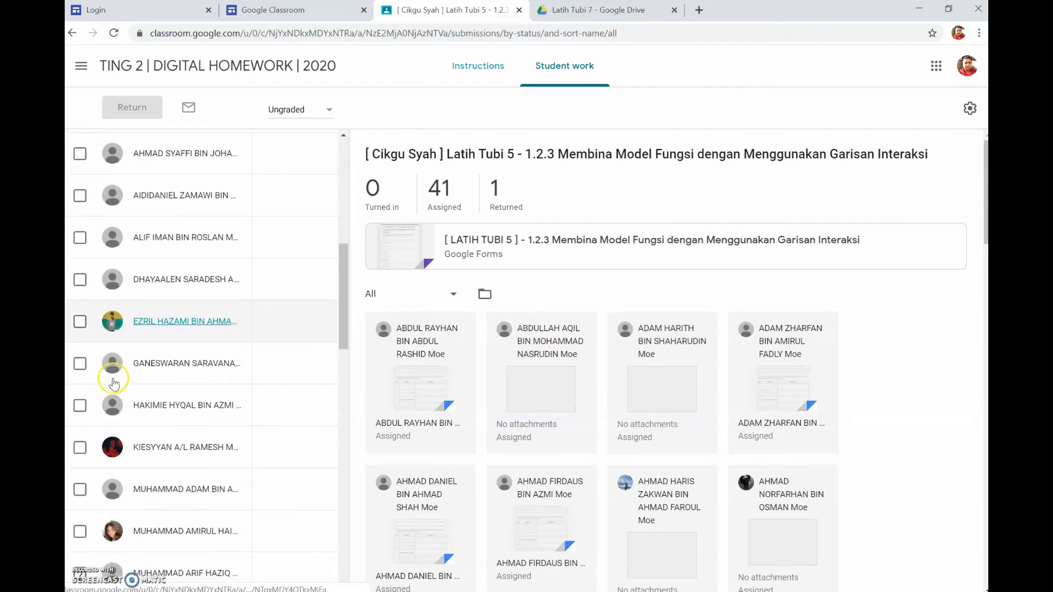
scroll(114, 382, down, 10)
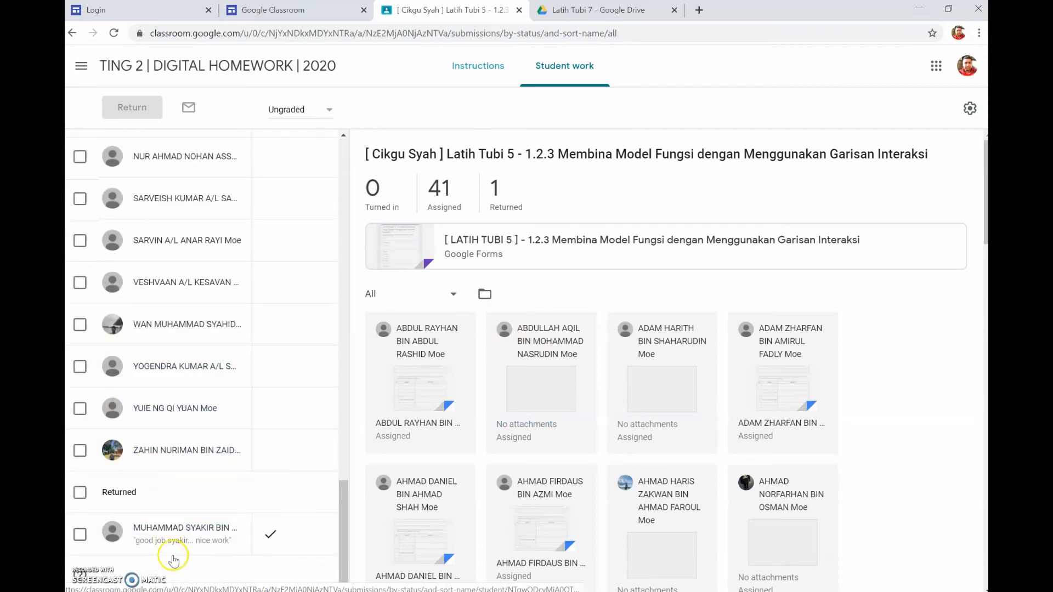
click(172, 533)
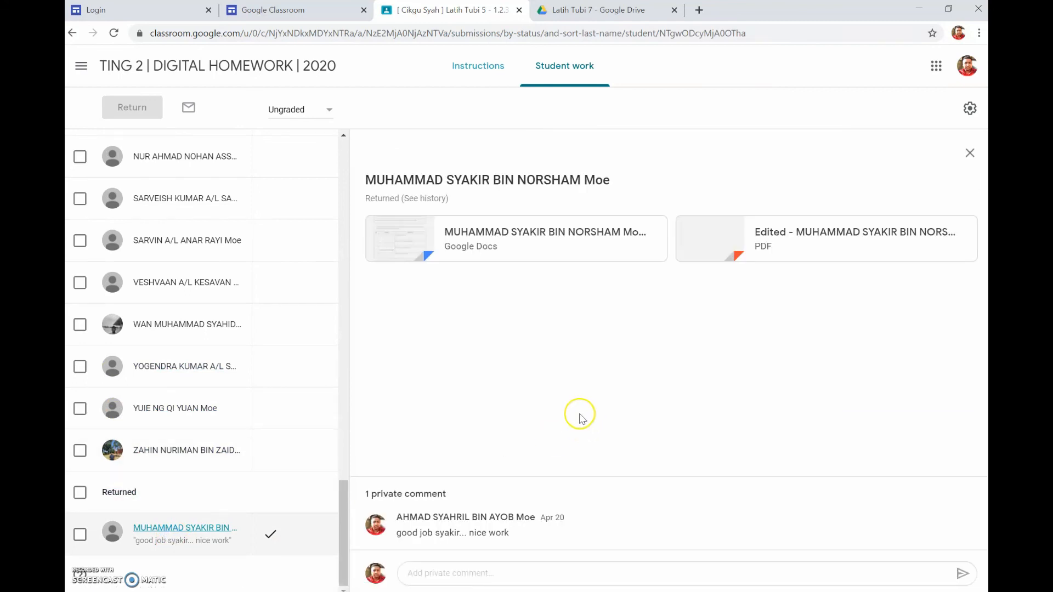
Open the returned student's Google Docs copy and read through the worksheet answers.
click(463, 242)
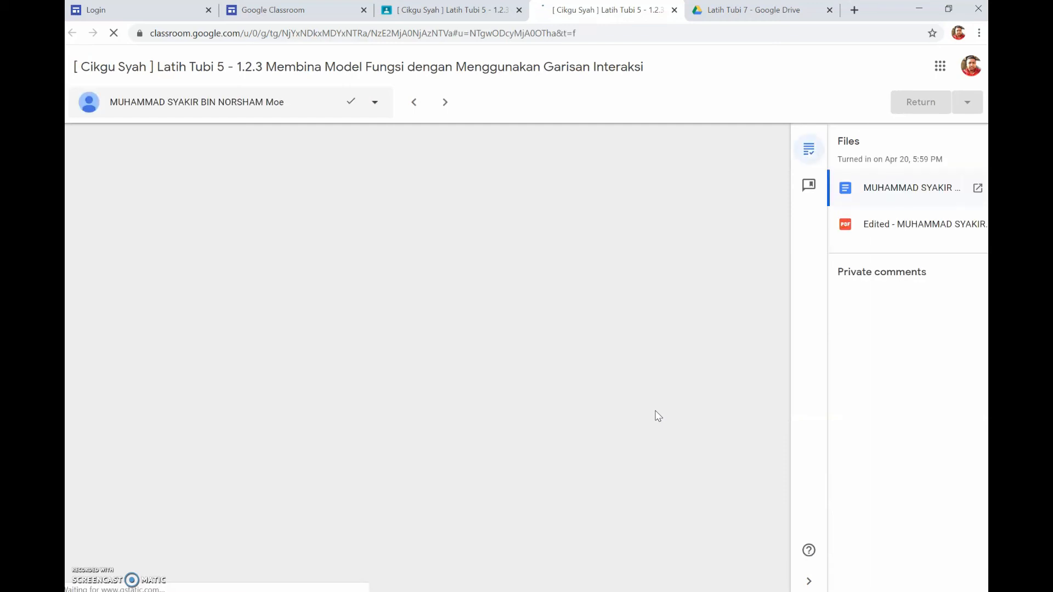
click(438, 312)
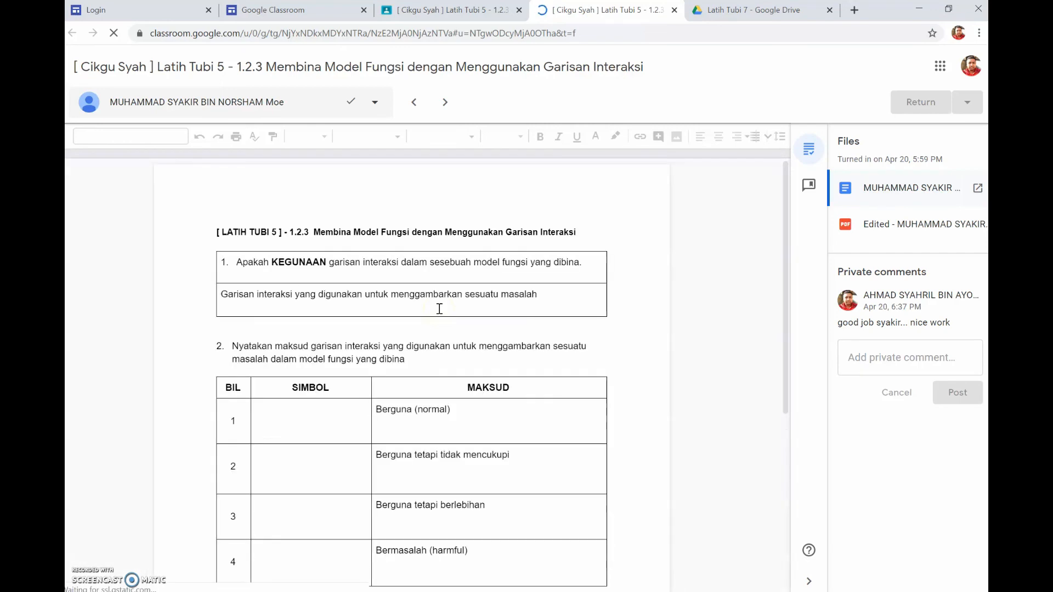
scroll(470, 353, down, 5)
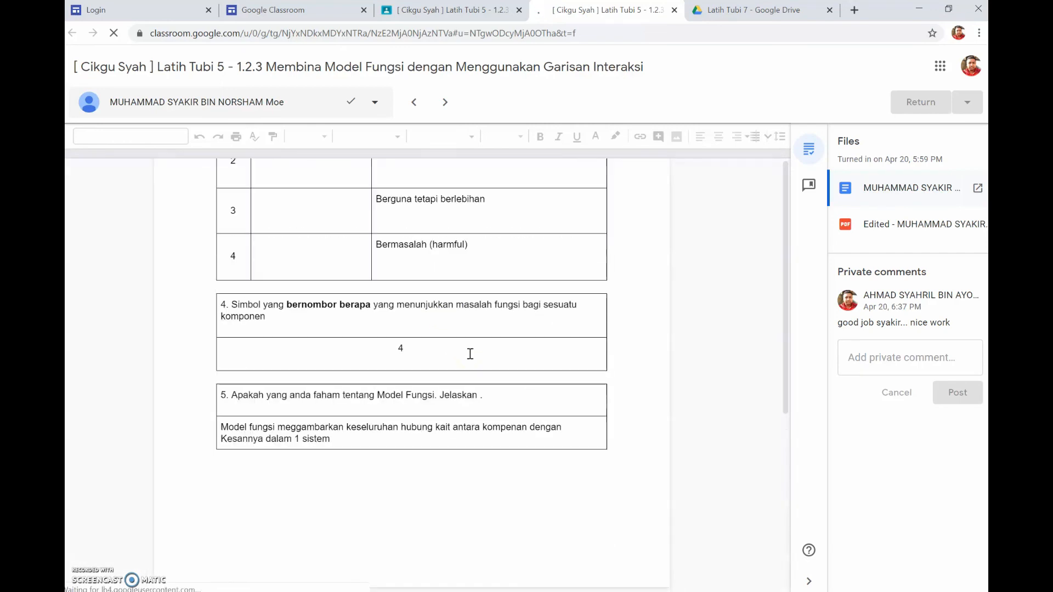
scroll(470, 352, up, 3)
scroll(470, 354, up, 3)
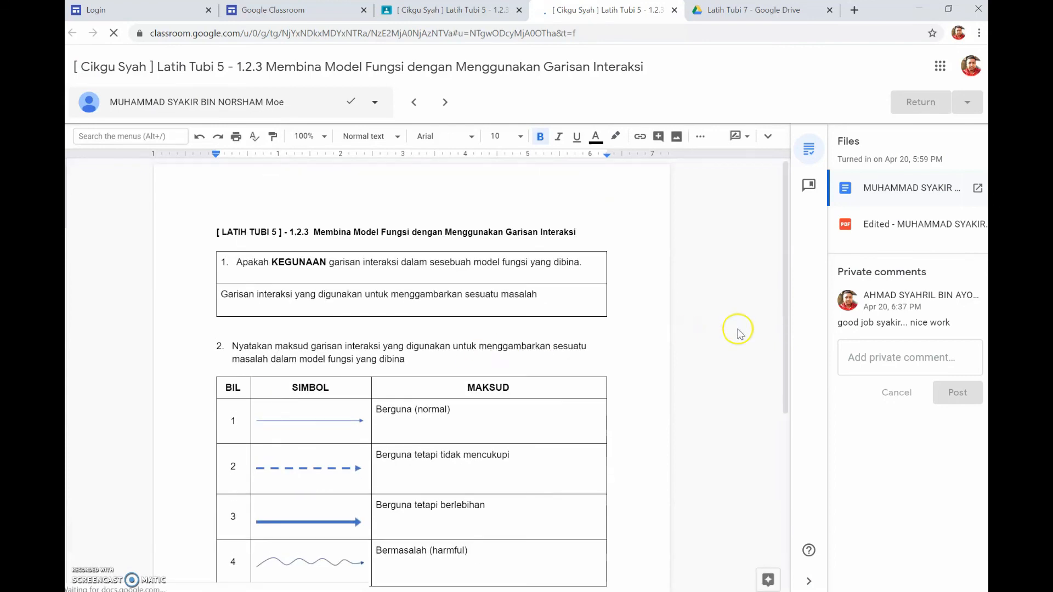
scroll(743, 332, down, 2)
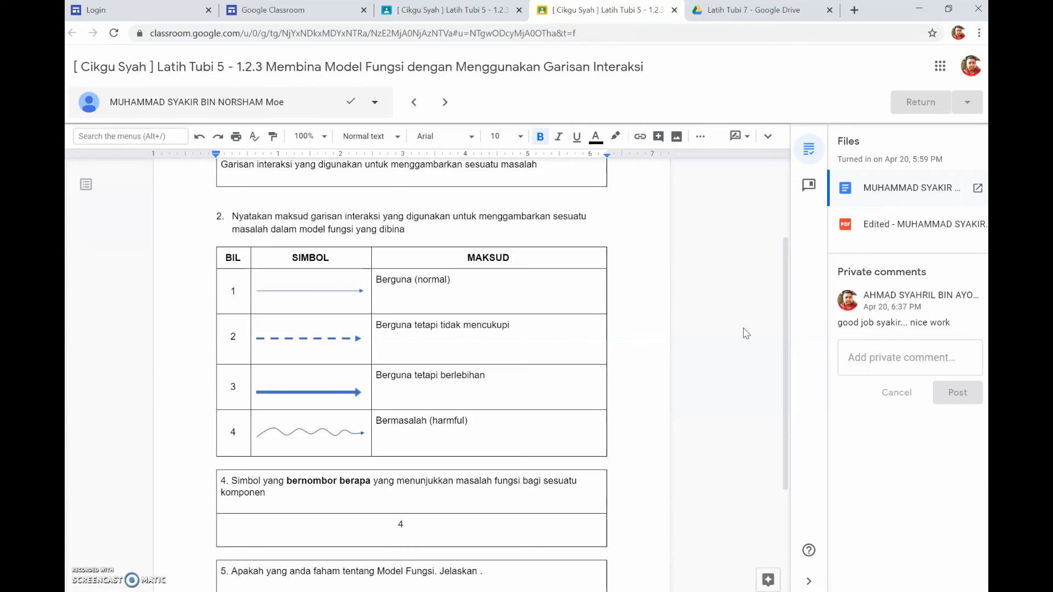
Post the private comment "jangan lupa tugasan baru hari ini" on the student's submission.
click(914, 355)
click(914, 355)
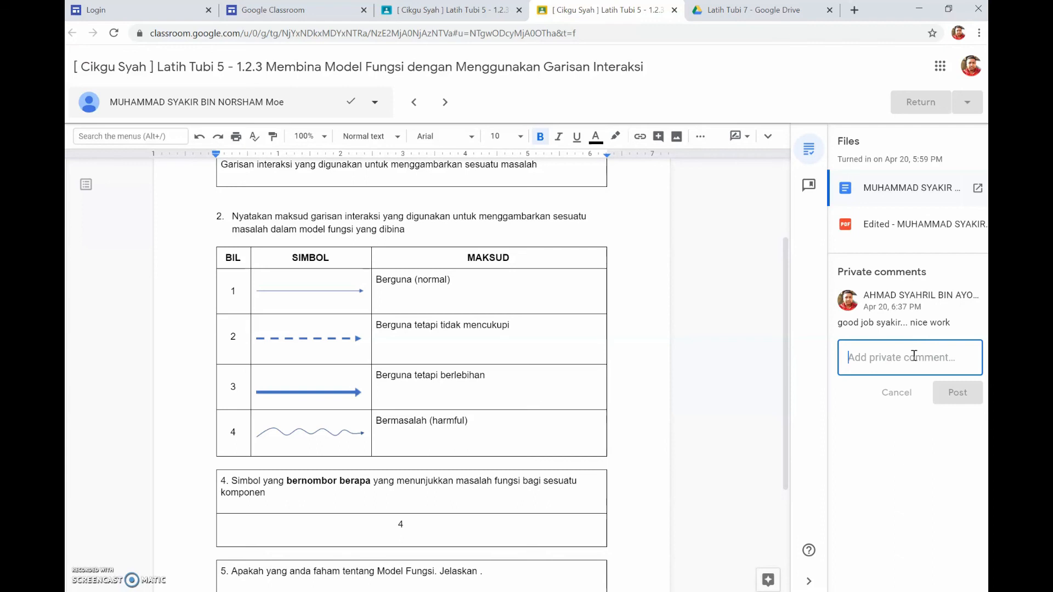
text(JANGAN LUP)
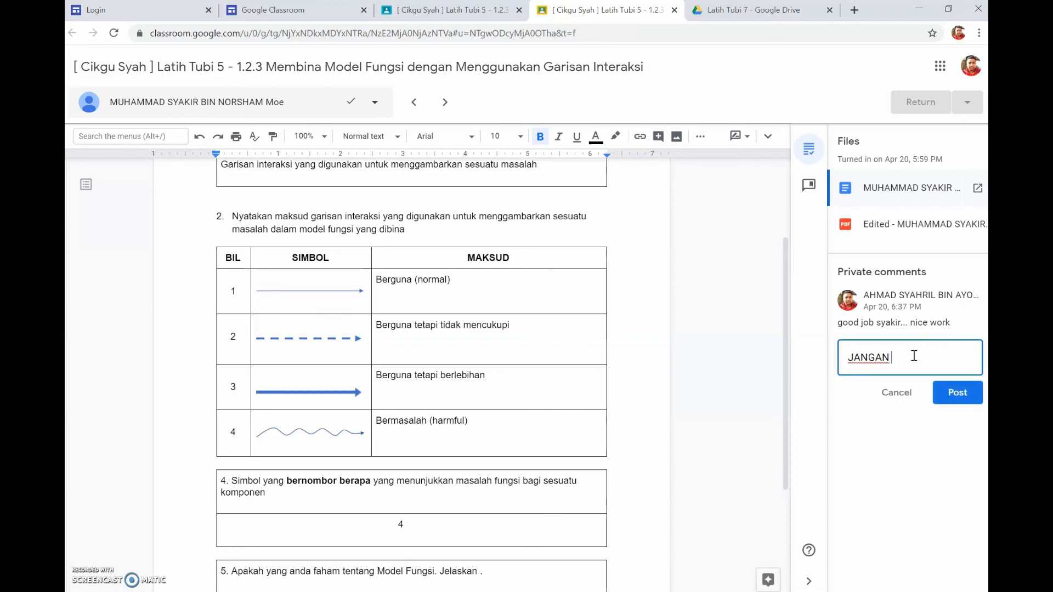
key(BackSpace)
key(BackSpace)
key(BackSpace)
key(BackSpace)
key(BackSpace)
key(BackSpace)
key(BackSpace)
key(BackSpace)
key(BackSpace)
key(BackSpace)
text(jangan lupa tugasan baru hari ini)
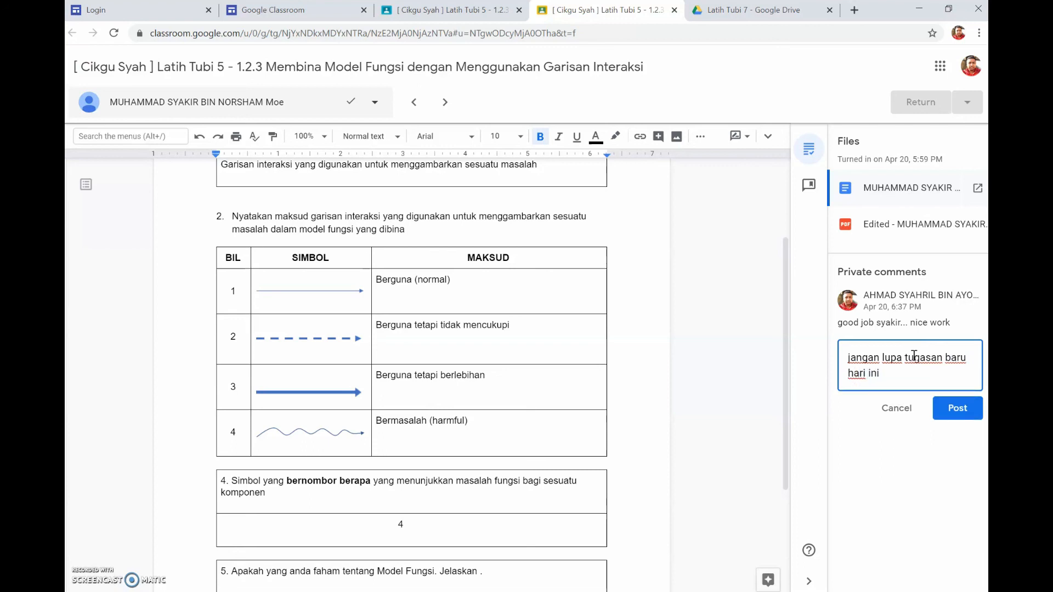
click(953, 412)
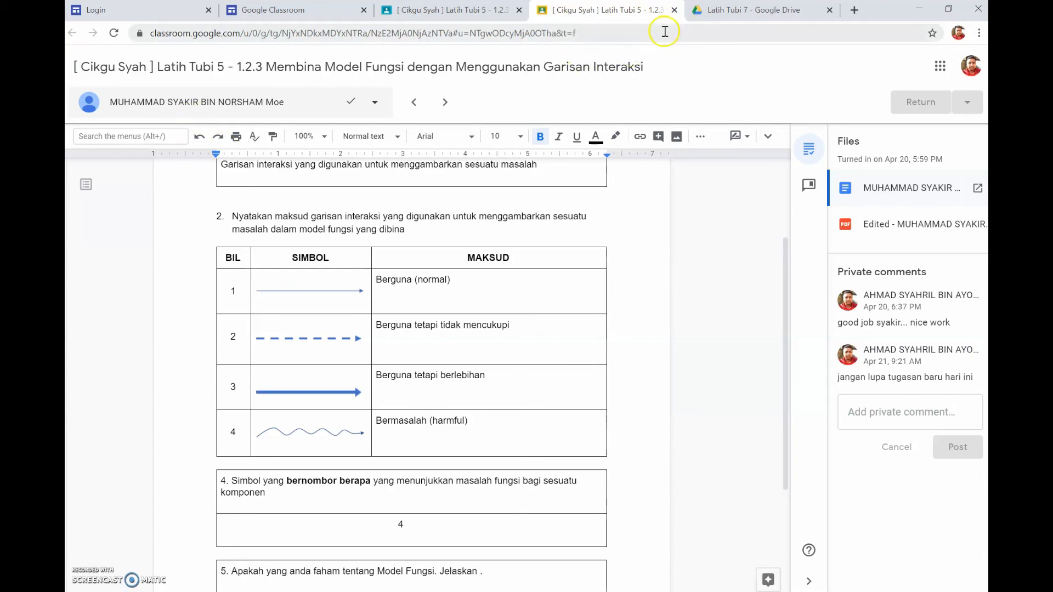
Close the student's document and check the submission of a student still marked Assigned, returning to the class's Classwork page when done.
click(674, 10)
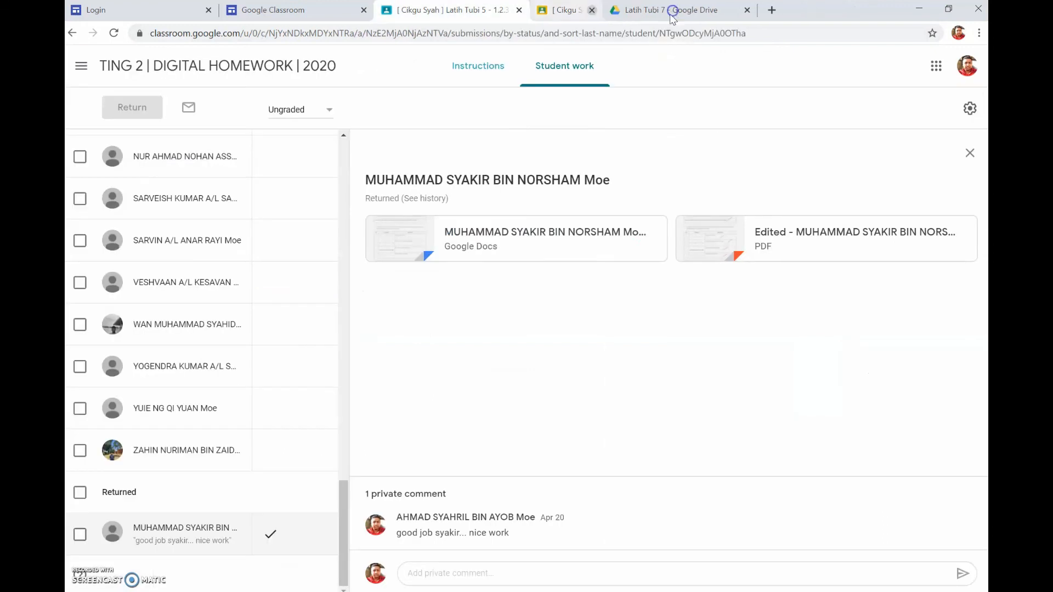
scroll(247, 242, up, 4)
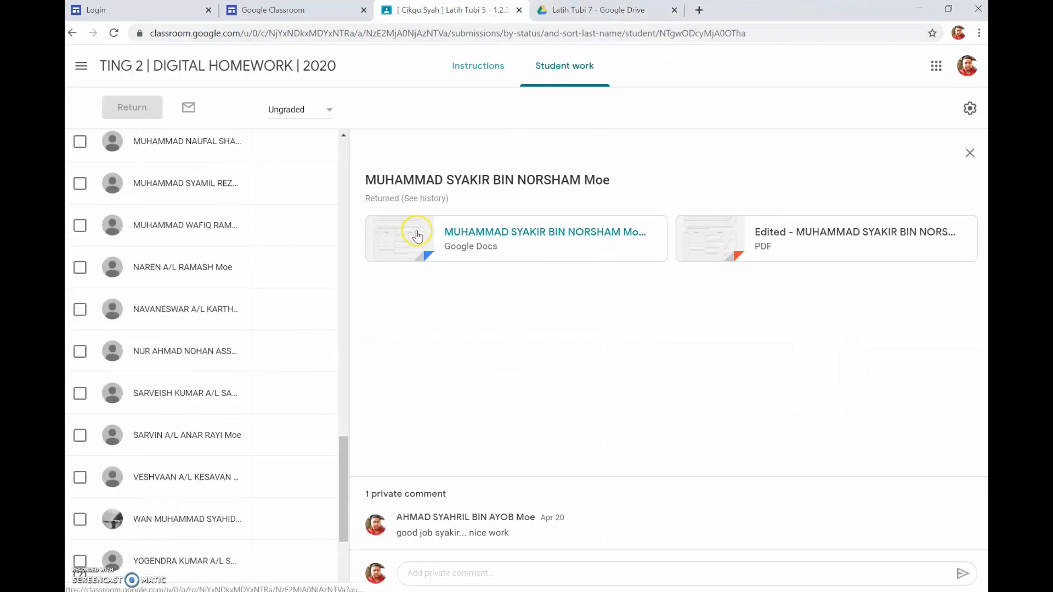
click(185, 141)
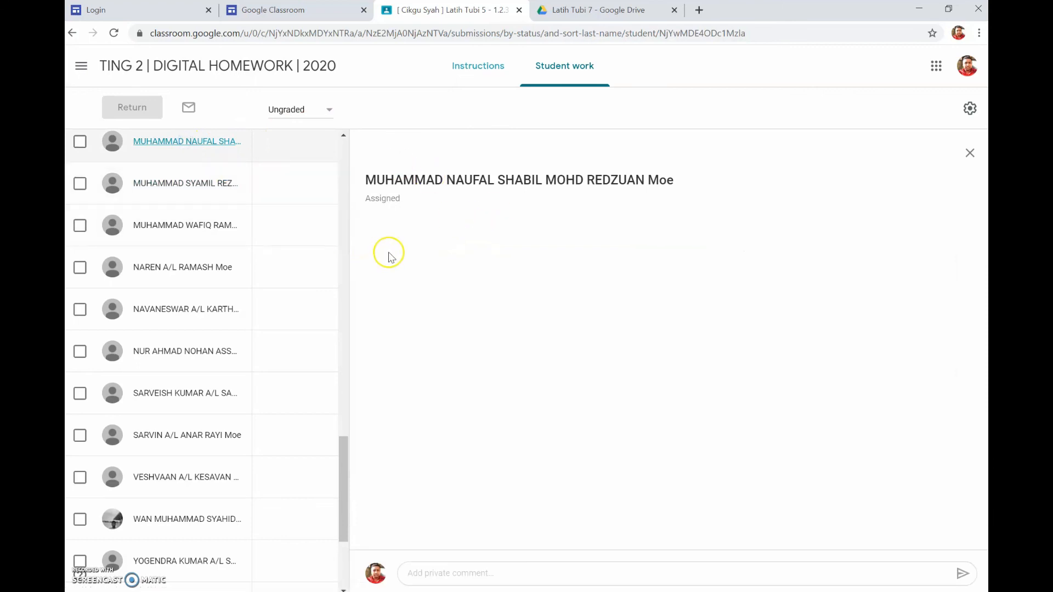
click(72, 33)
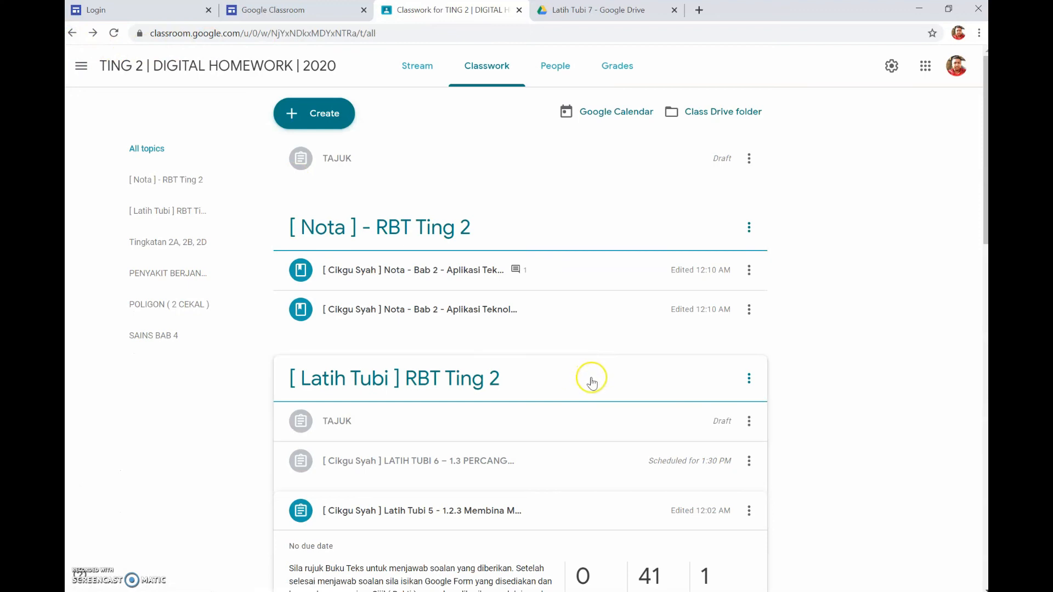
Collapse and expand the Latih Tubi 5 - 1.2.3 assignment's details under the [ Latih Tubi ] RBT Ting 2 topic.
scroll(581, 376, down, 2)
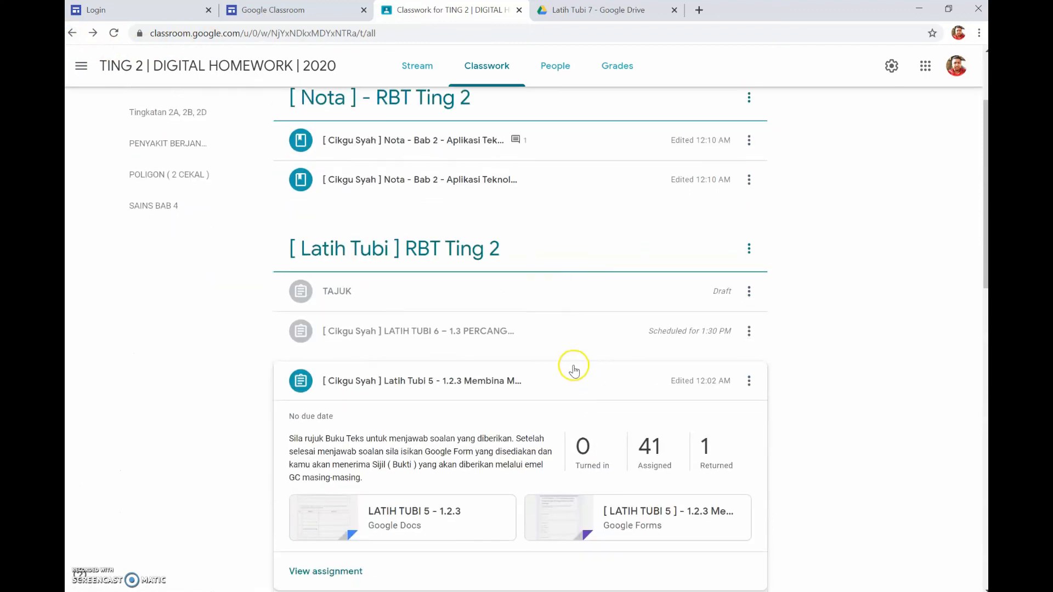
click(474, 384)
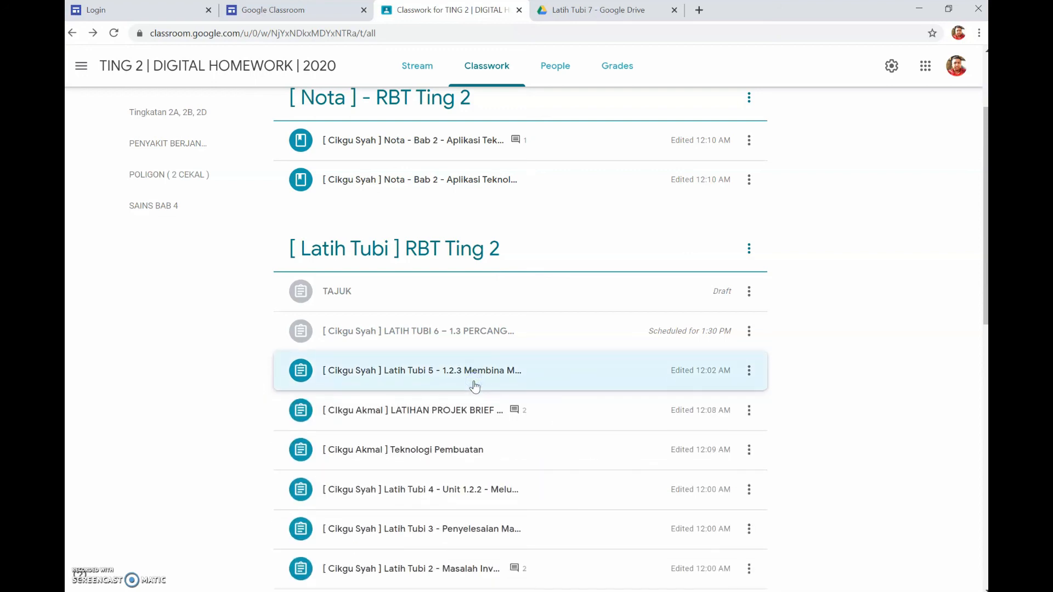
click(471, 382)
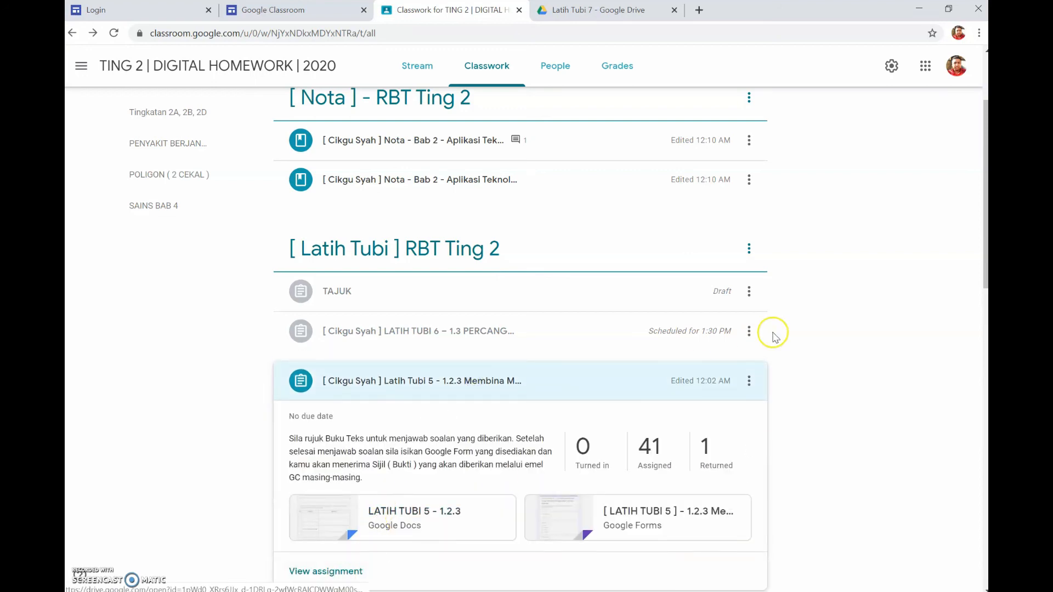